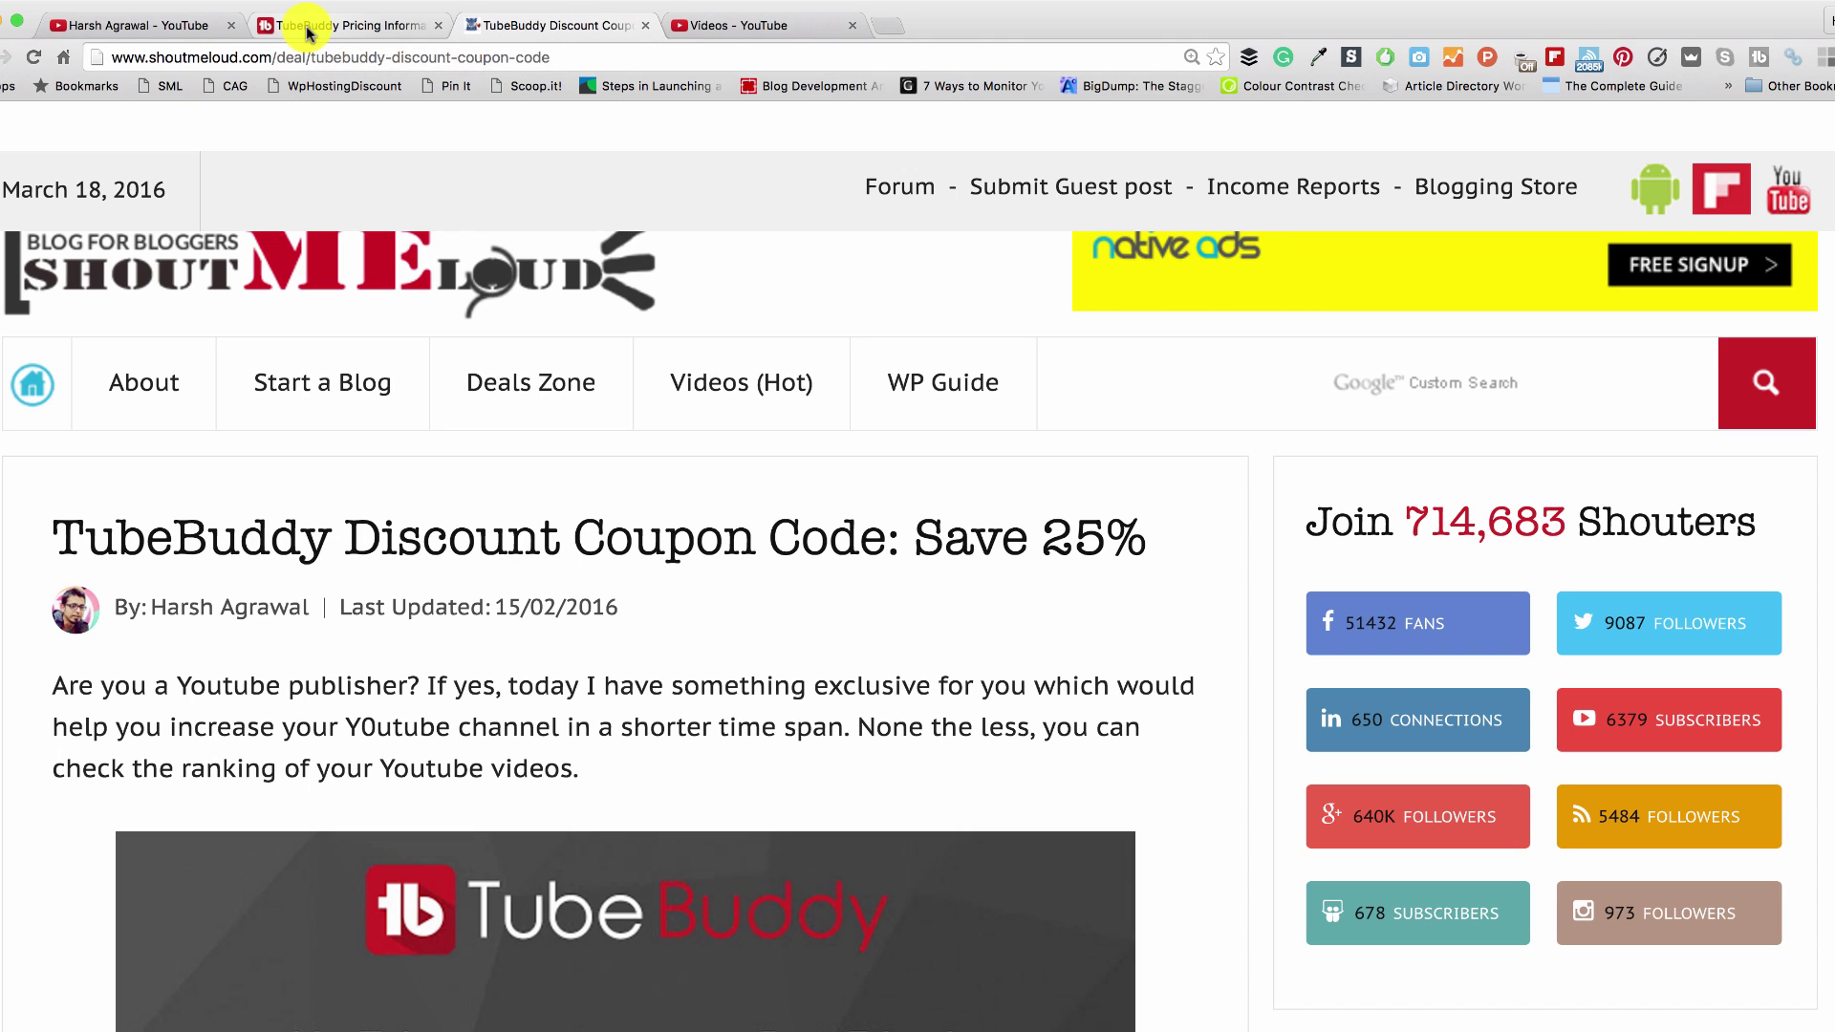
click(188, 33)
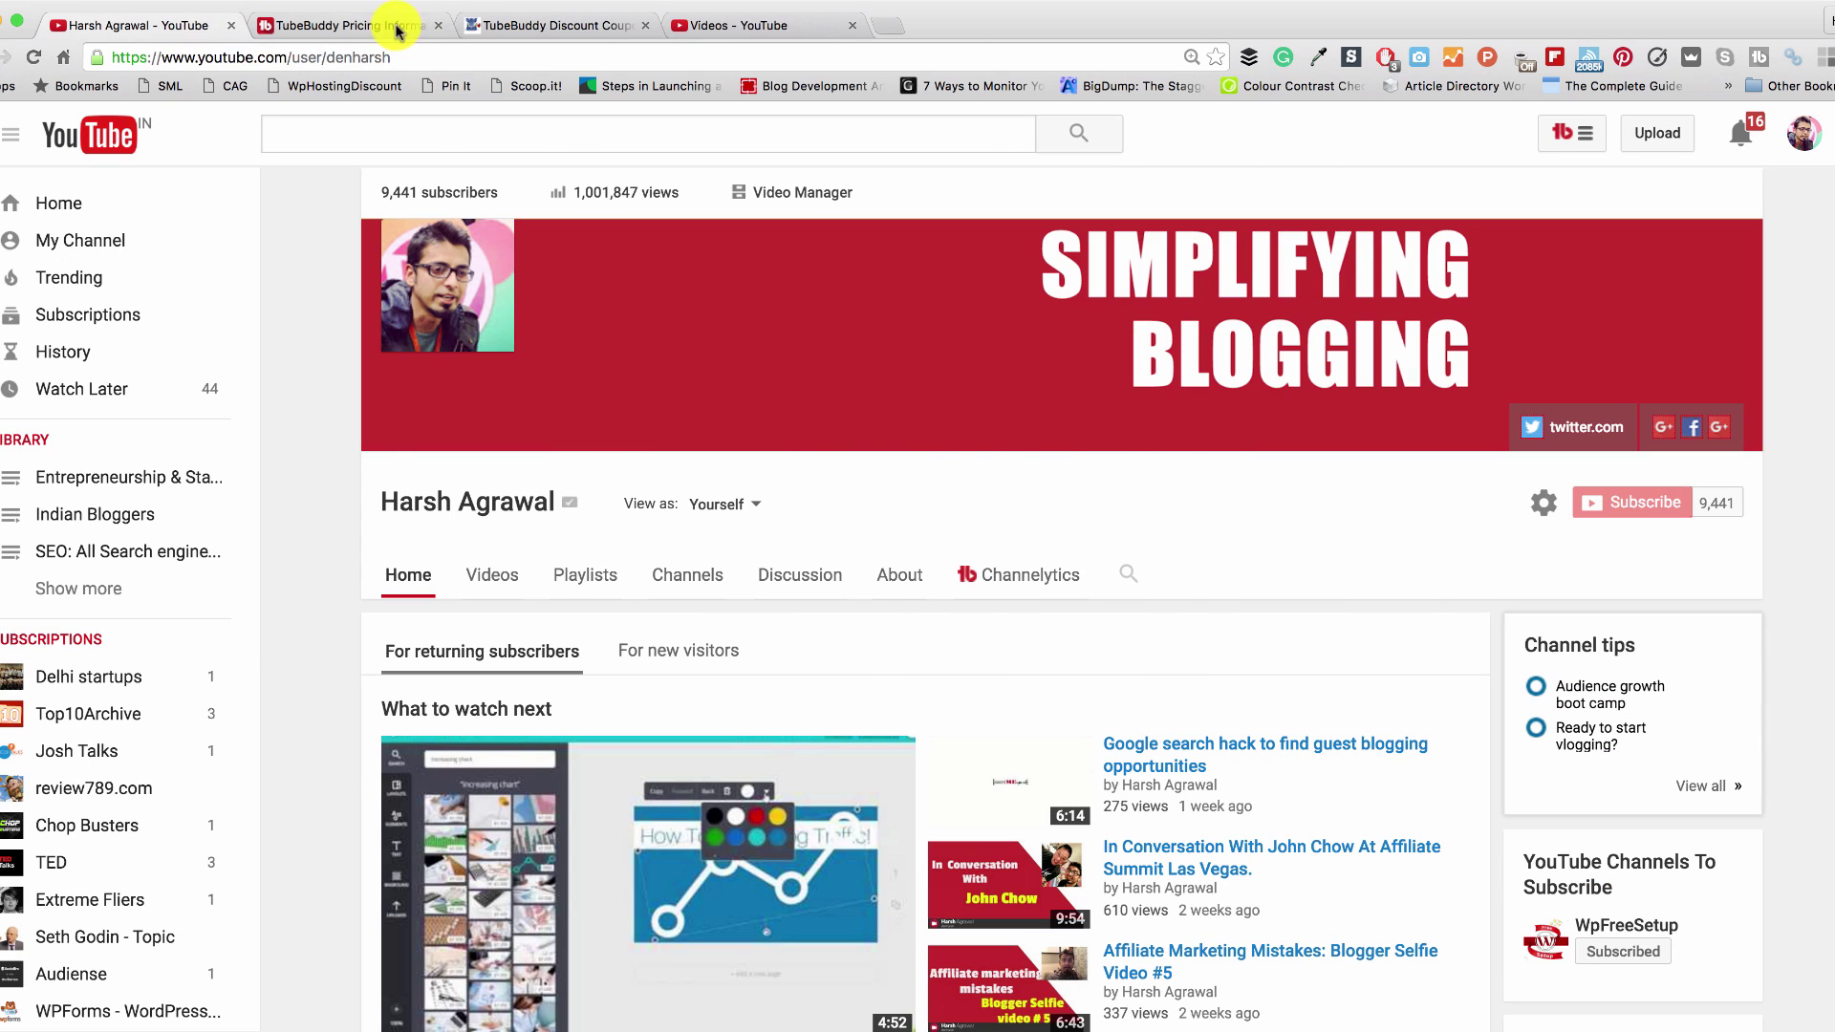
click(344, 25)
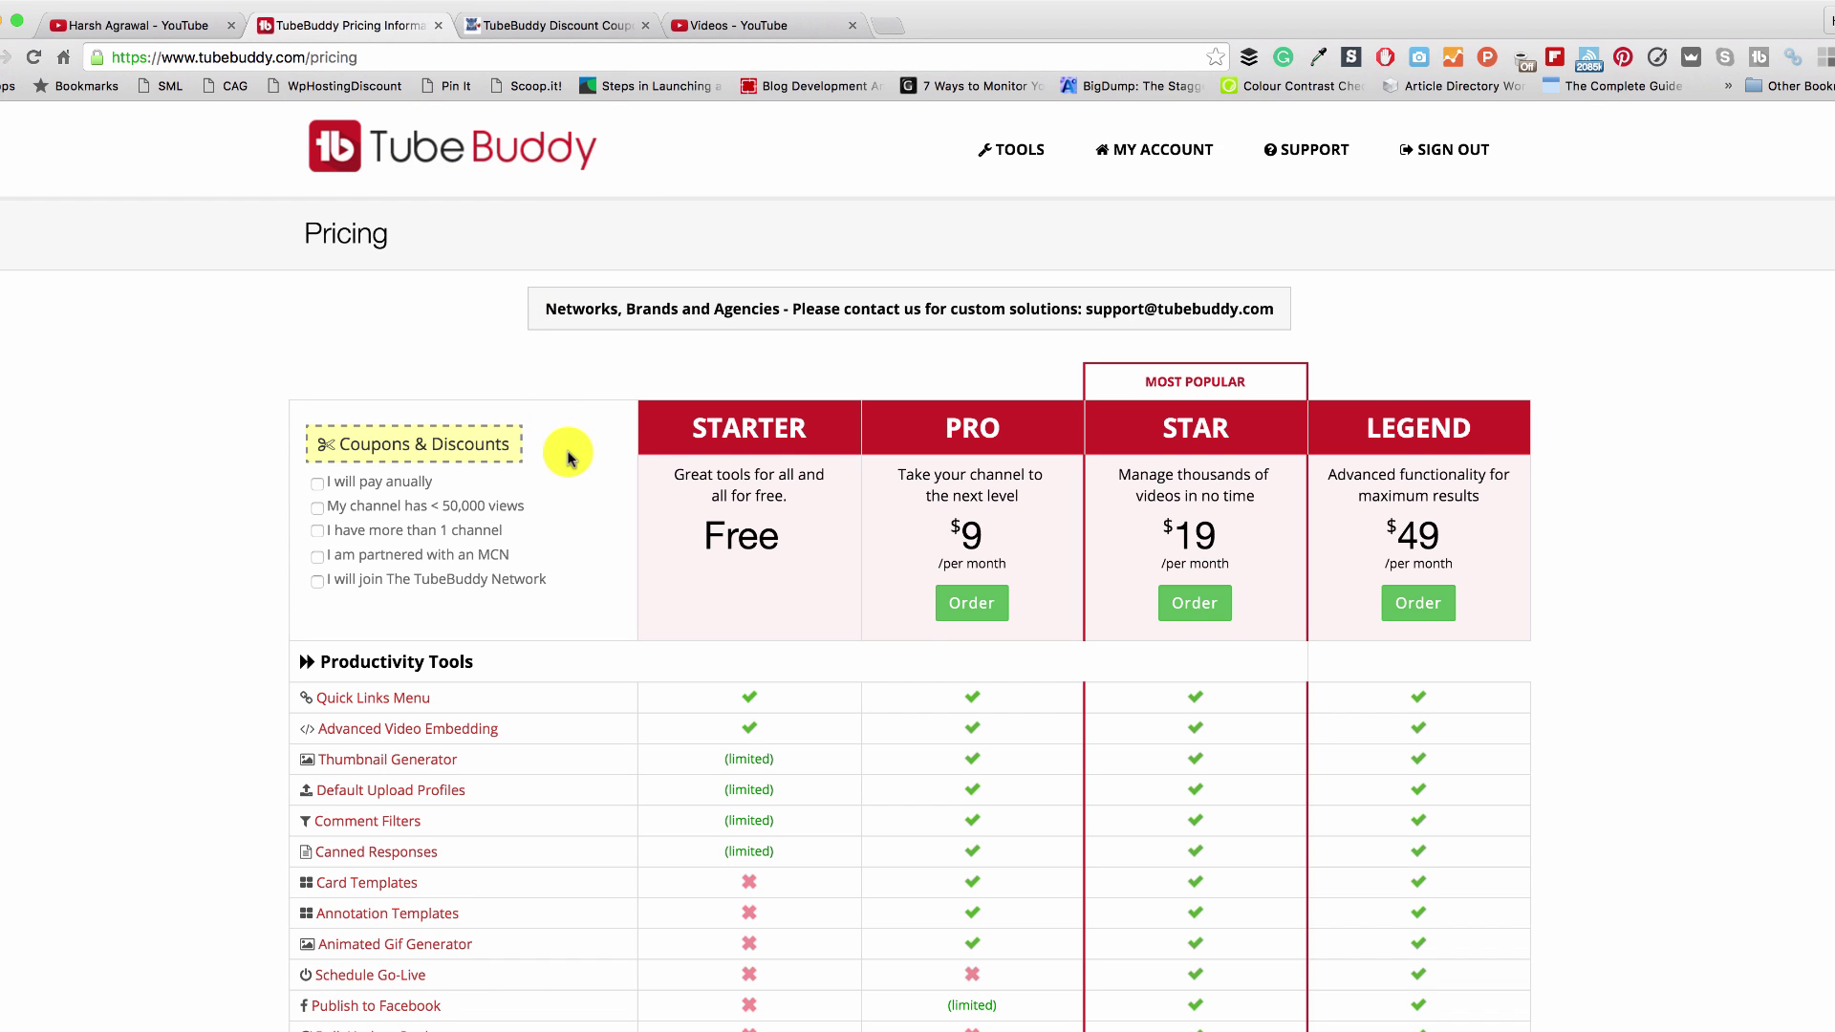
scroll(659, 456, down, 2)
drag(939, 329, 990, 324)
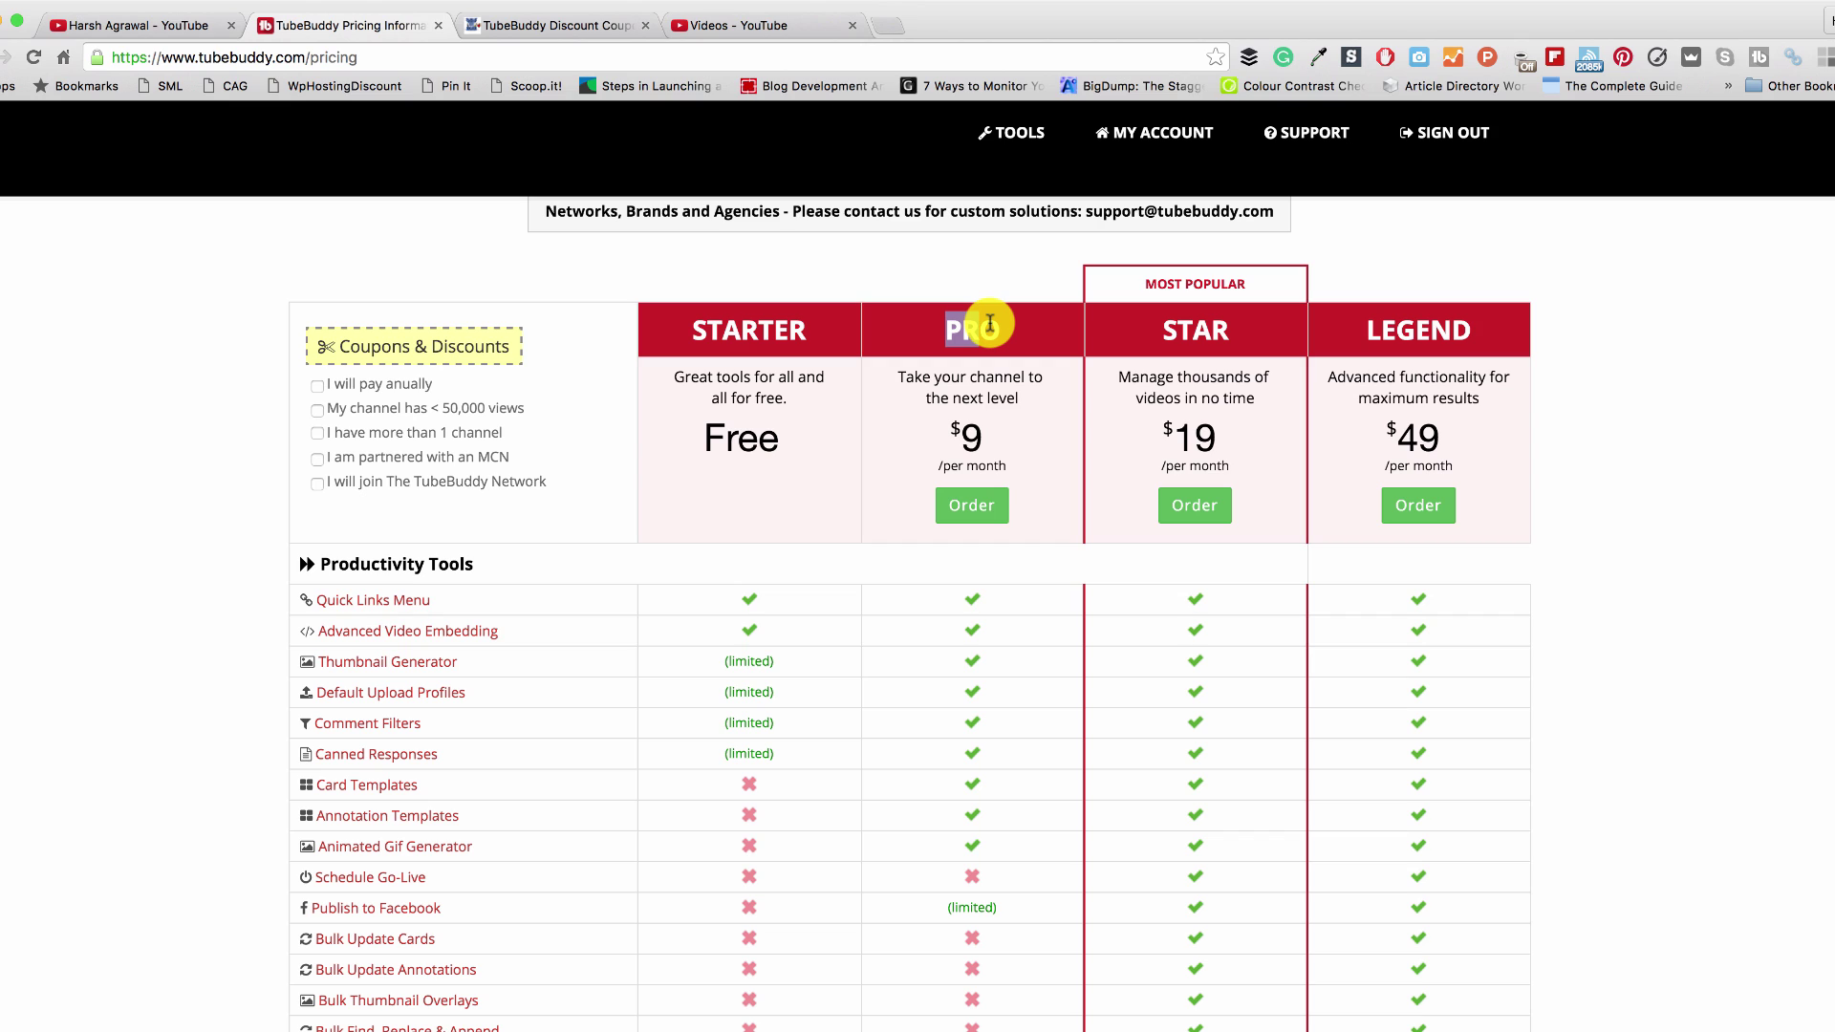
click(989, 326)
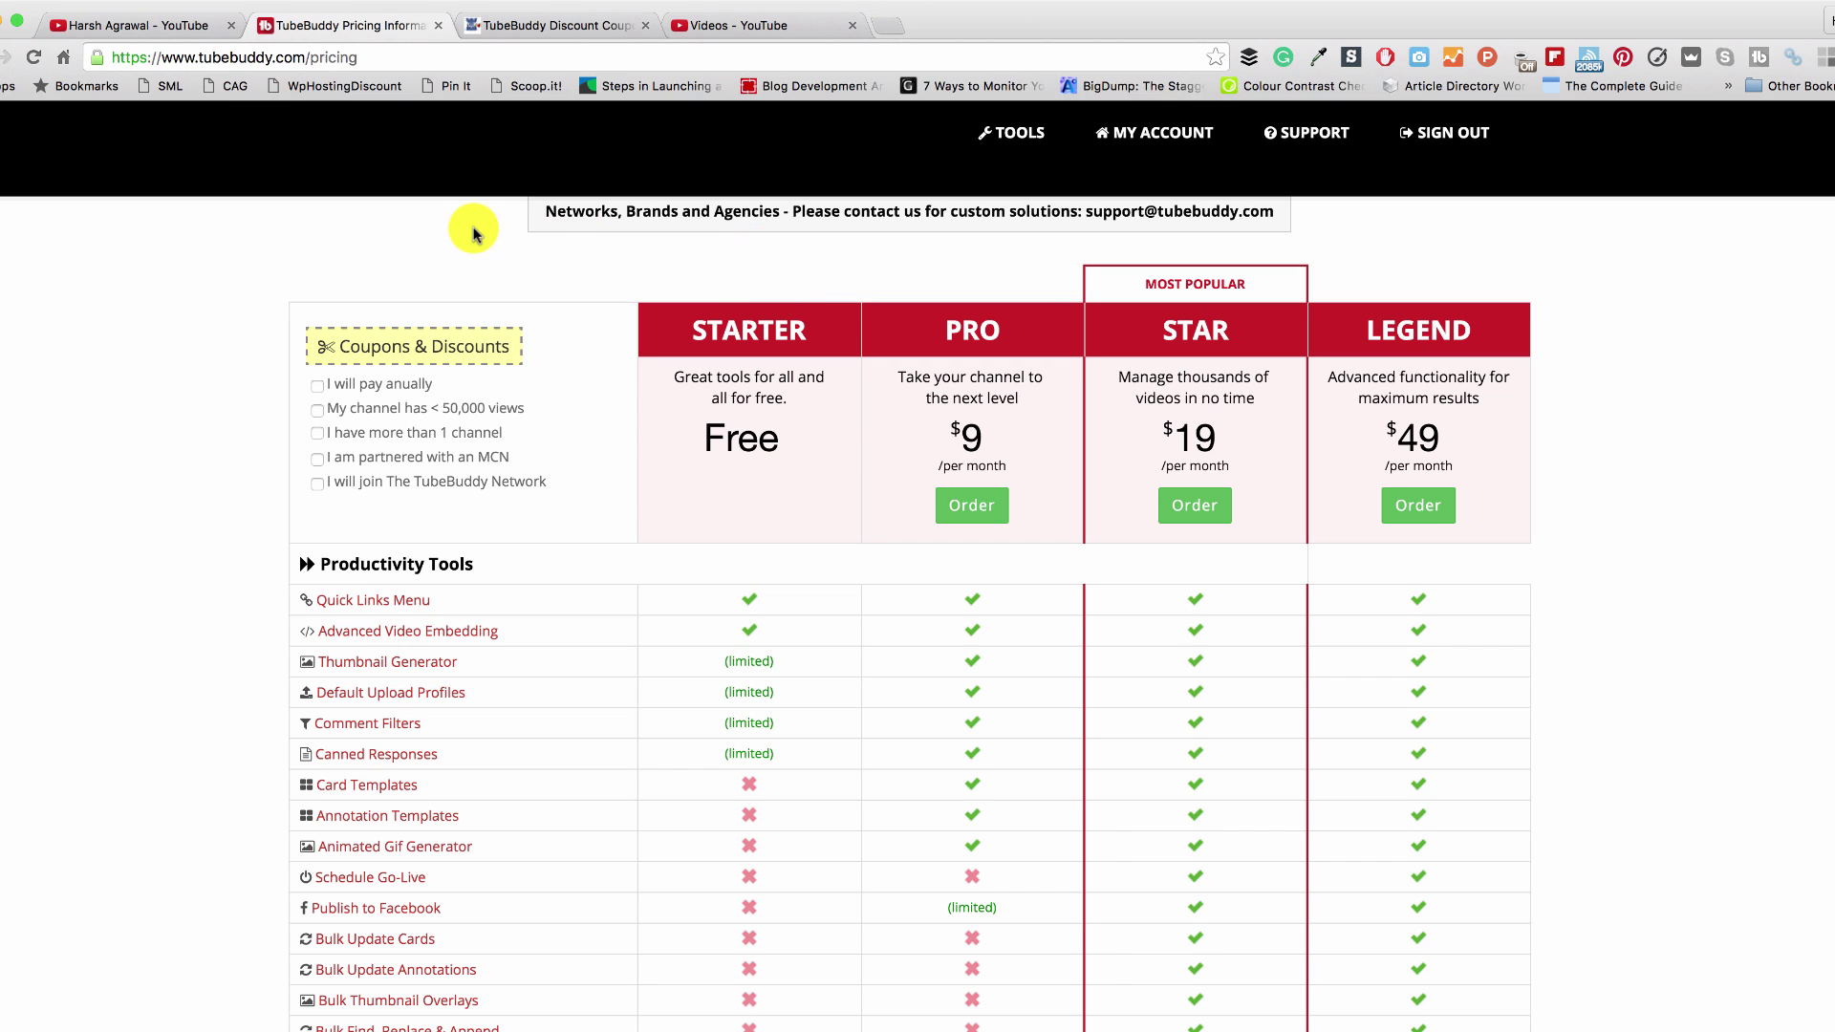
click(166, 26)
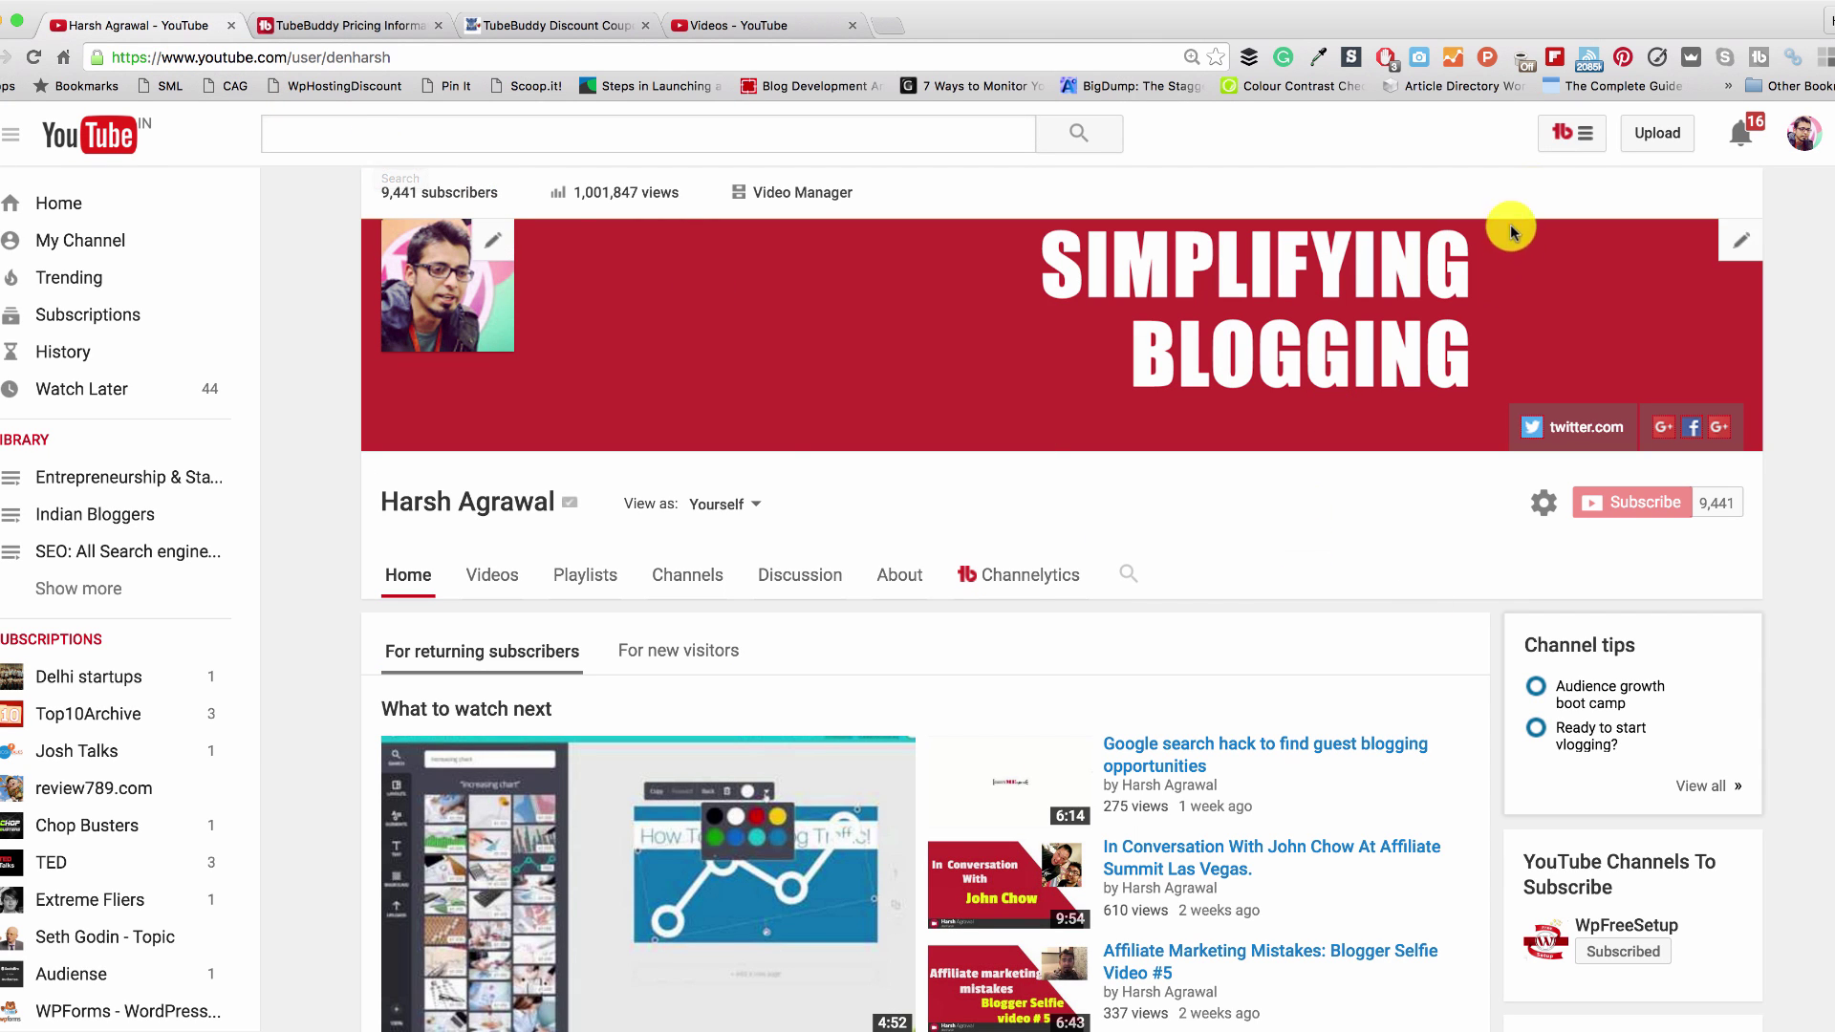
Open the TubeBuddy Quick Links menu from the tb button in the YouTube header
click(1573, 141)
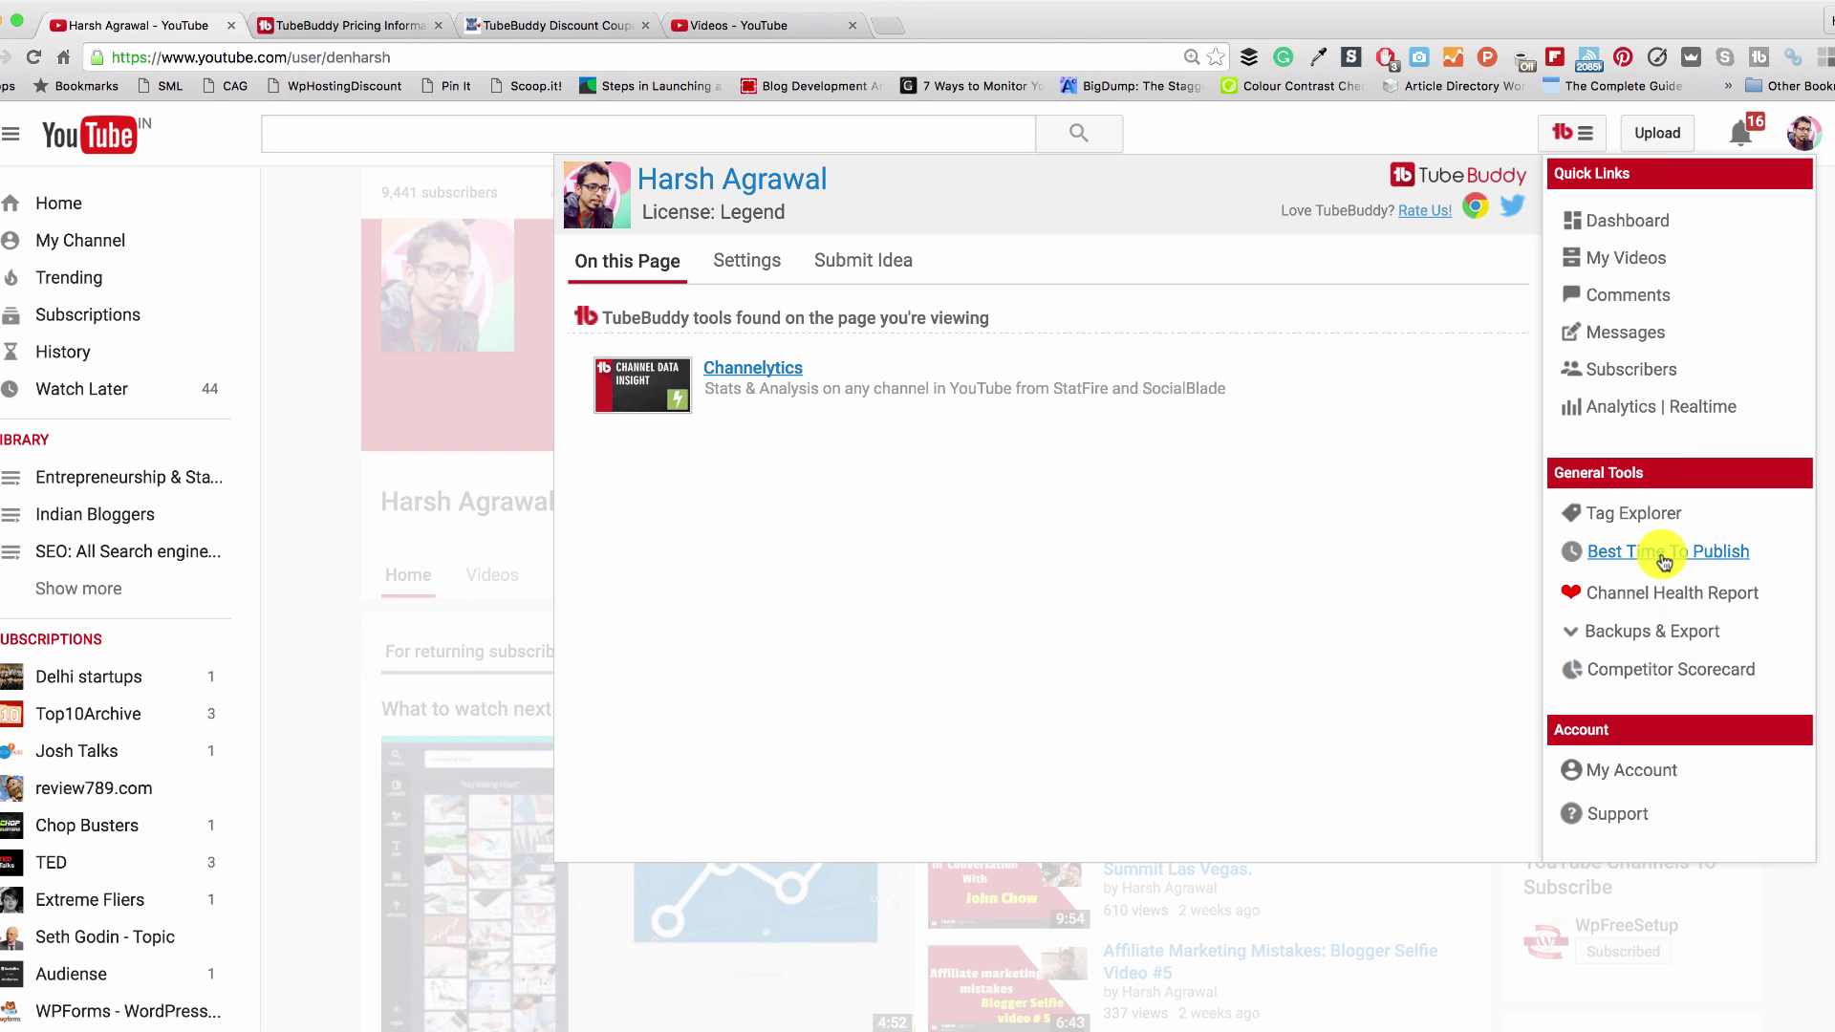
Open Best Time To Publish, highlight Monday 9:00 PM, and recalculate the recommendation
click(1663, 553)
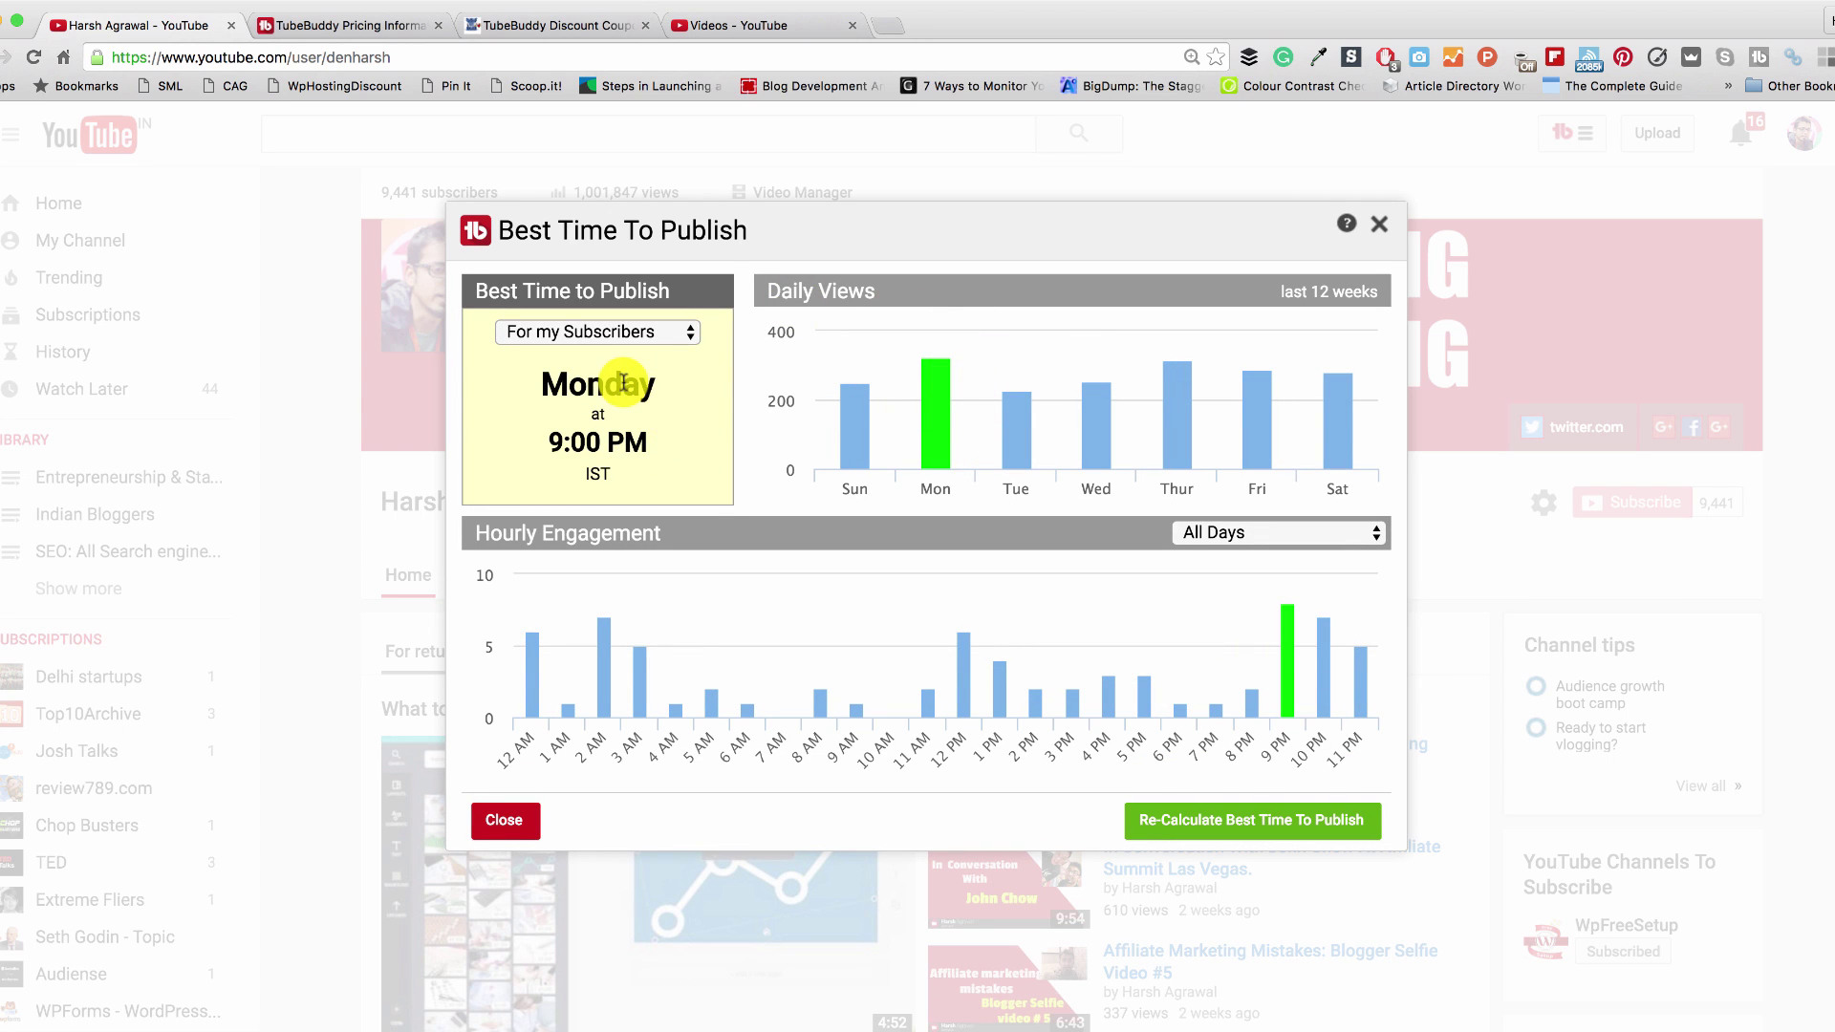
drag(542, 388, 659, 387)
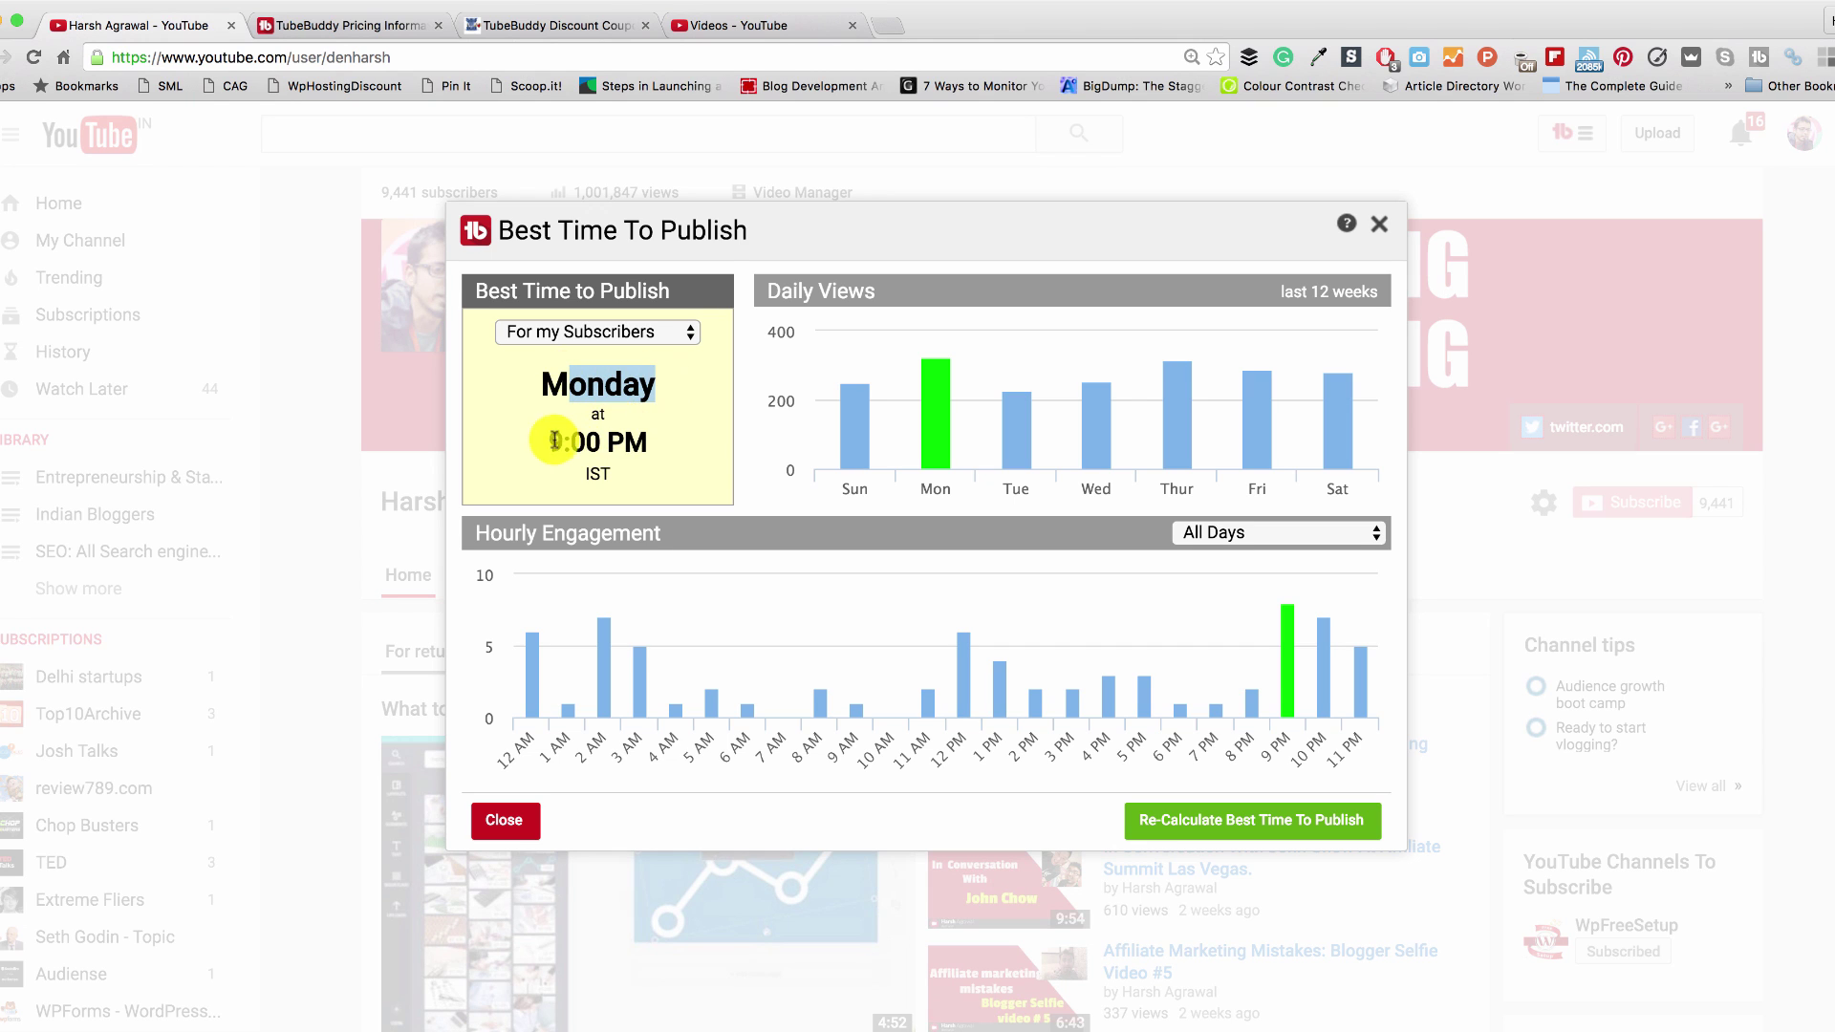
drag(545, 442, 707, 451)
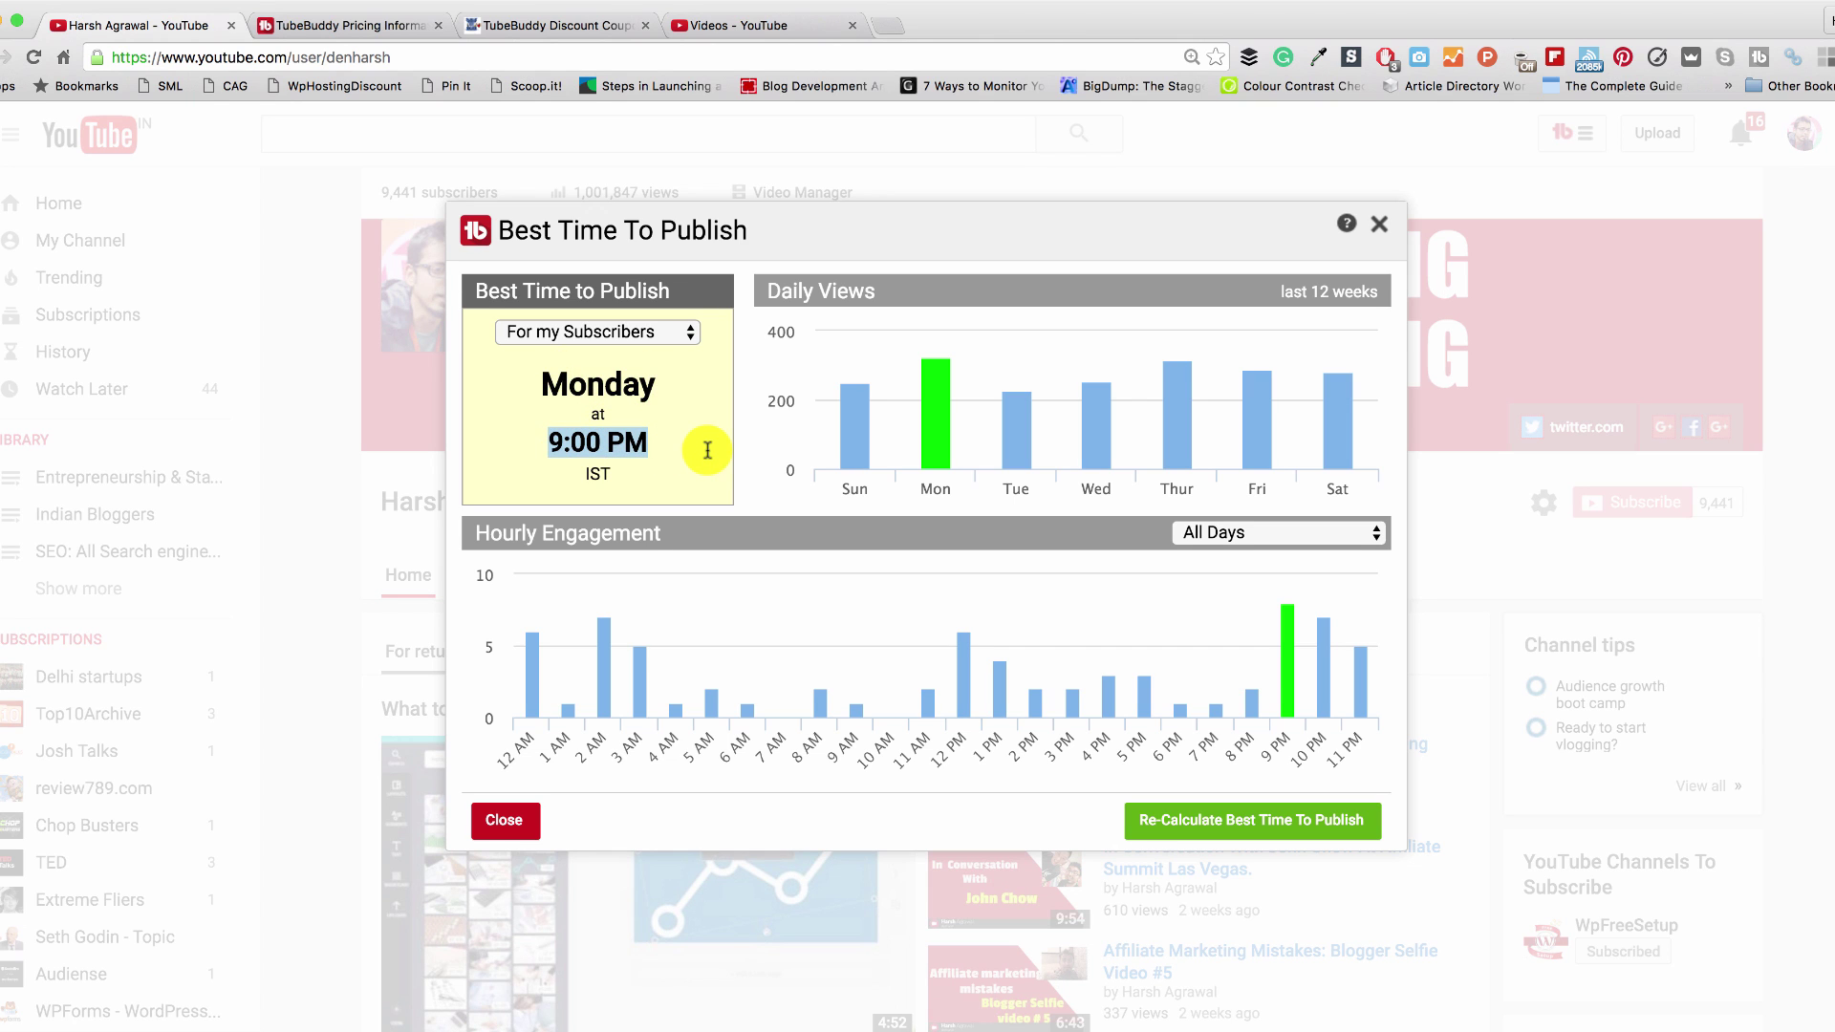
click(1252, 820)
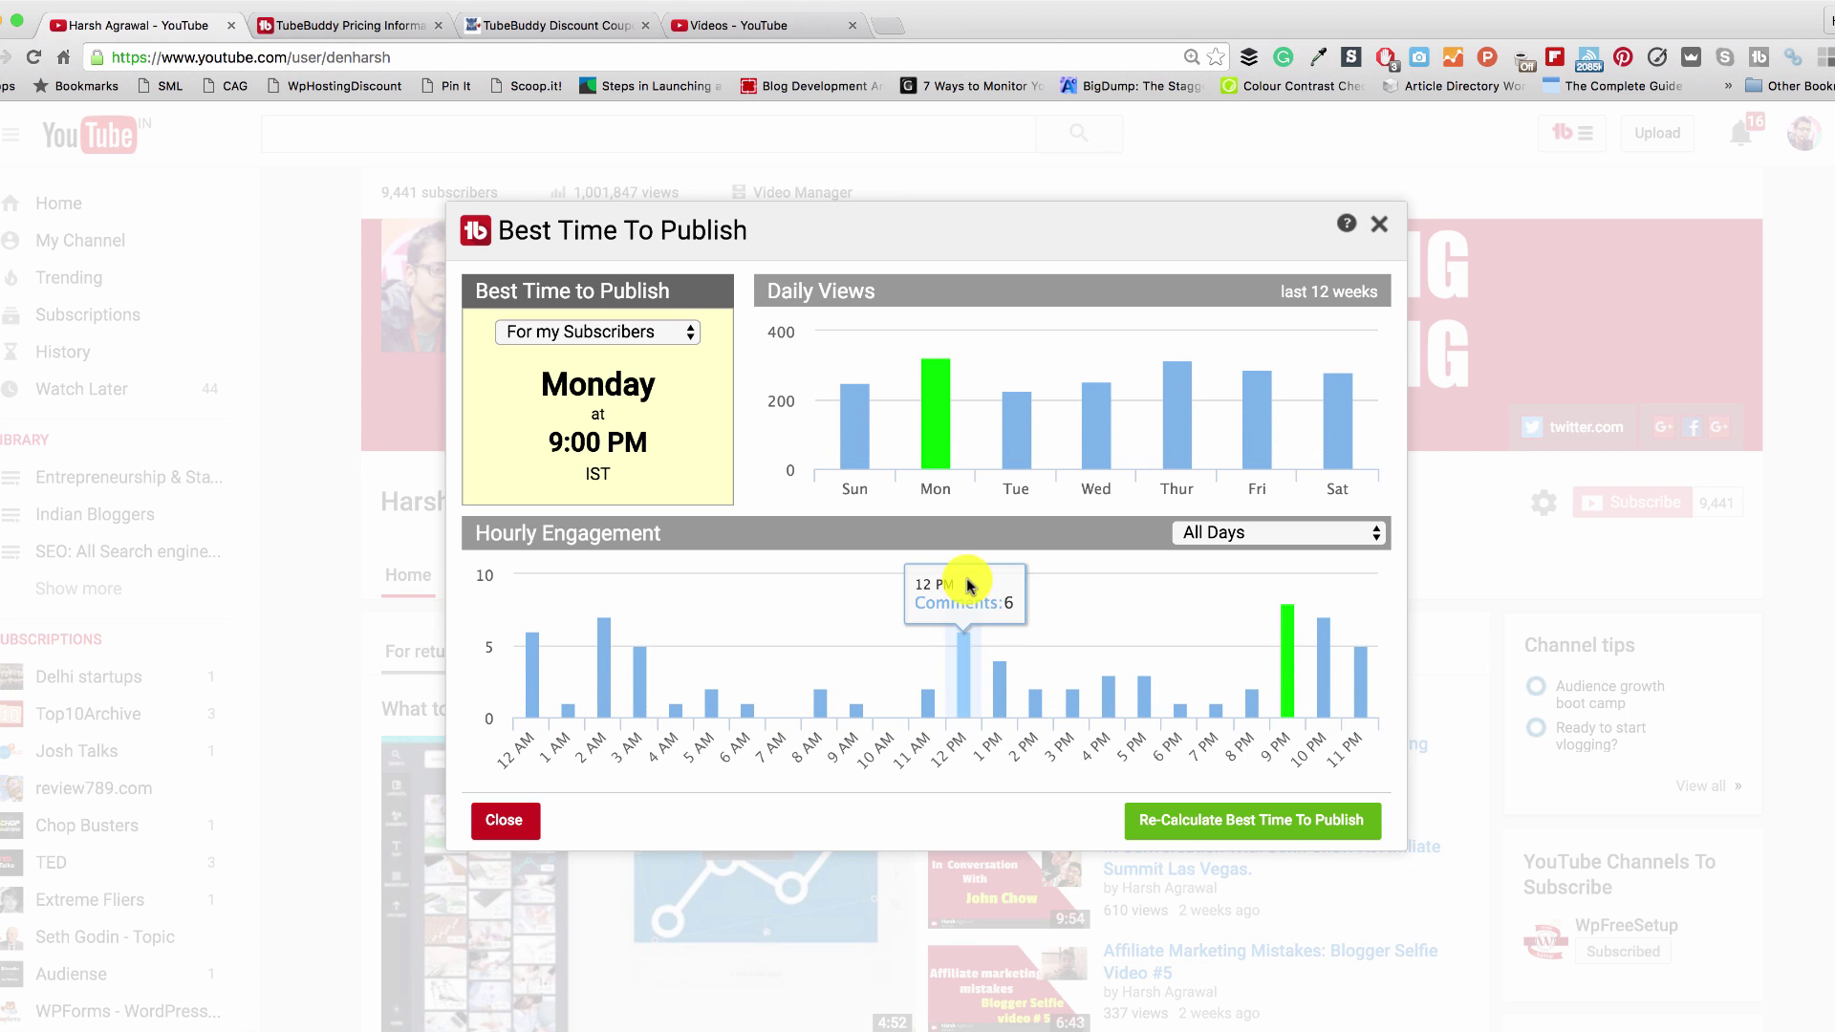
Switch Hourly Engagement to Only Best Day, then back to All Days
click(1211, 533)
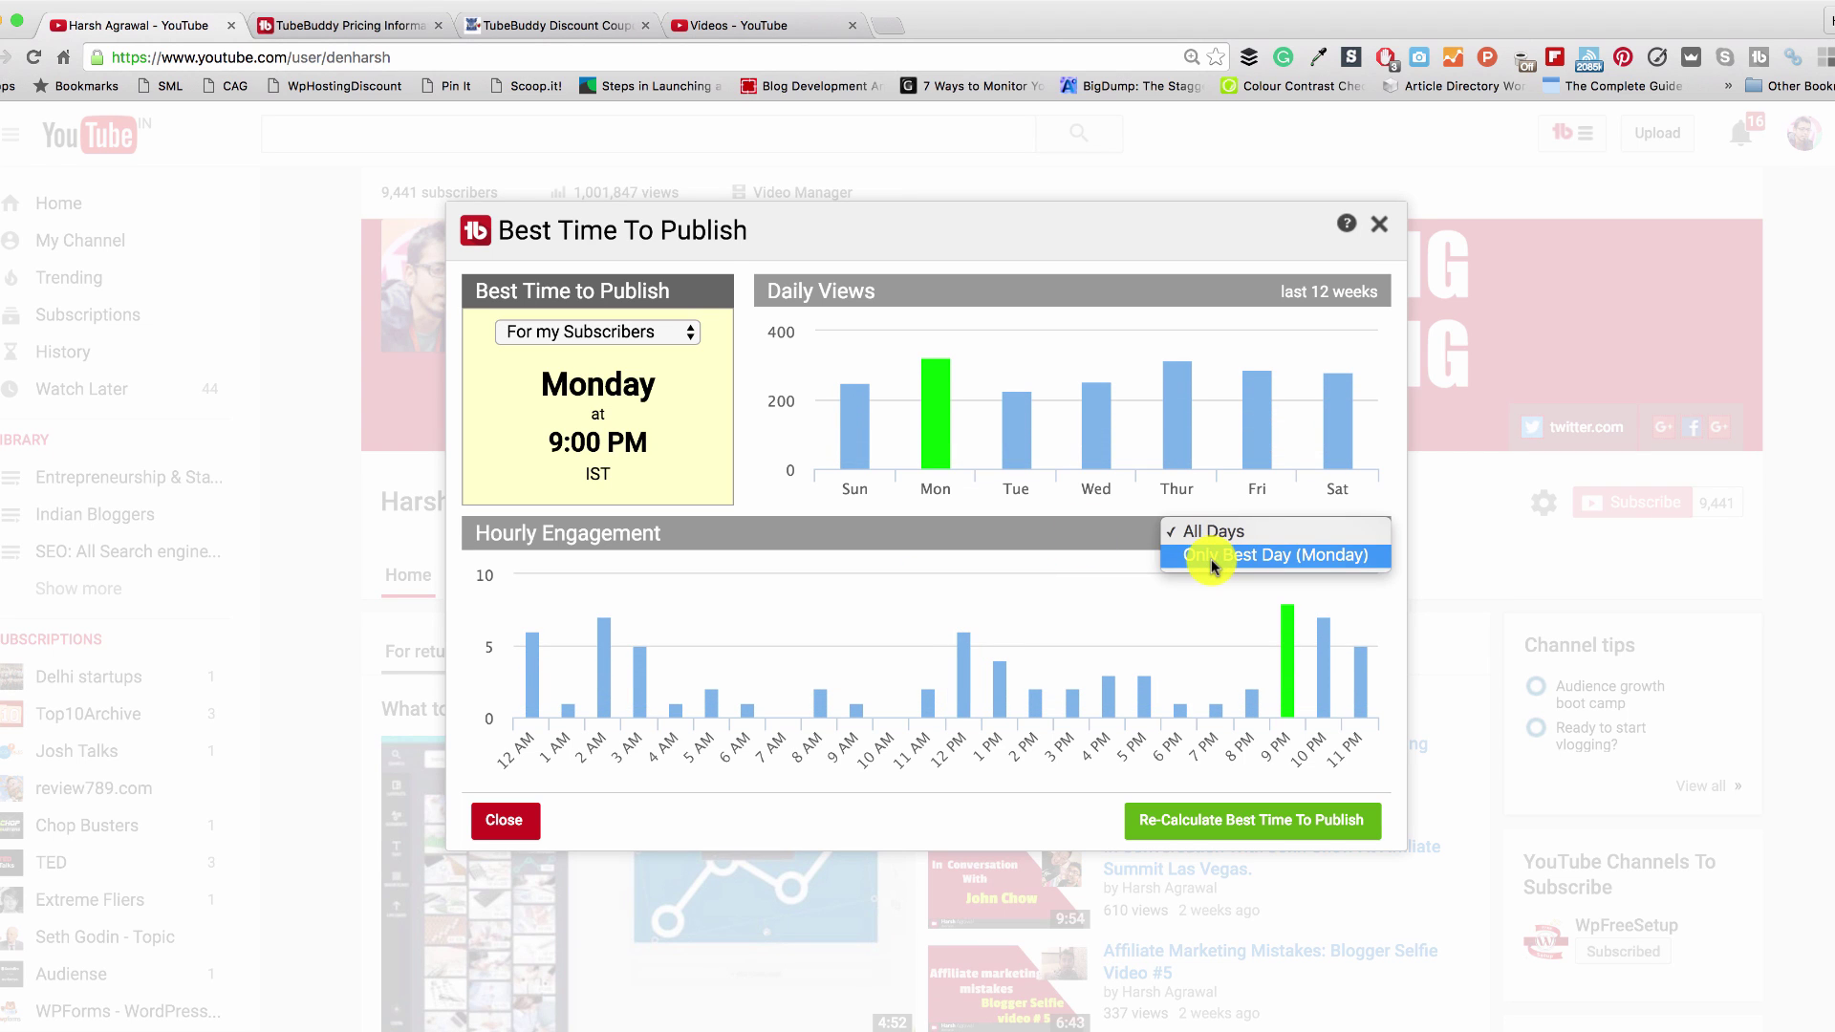
click(1211, 559)
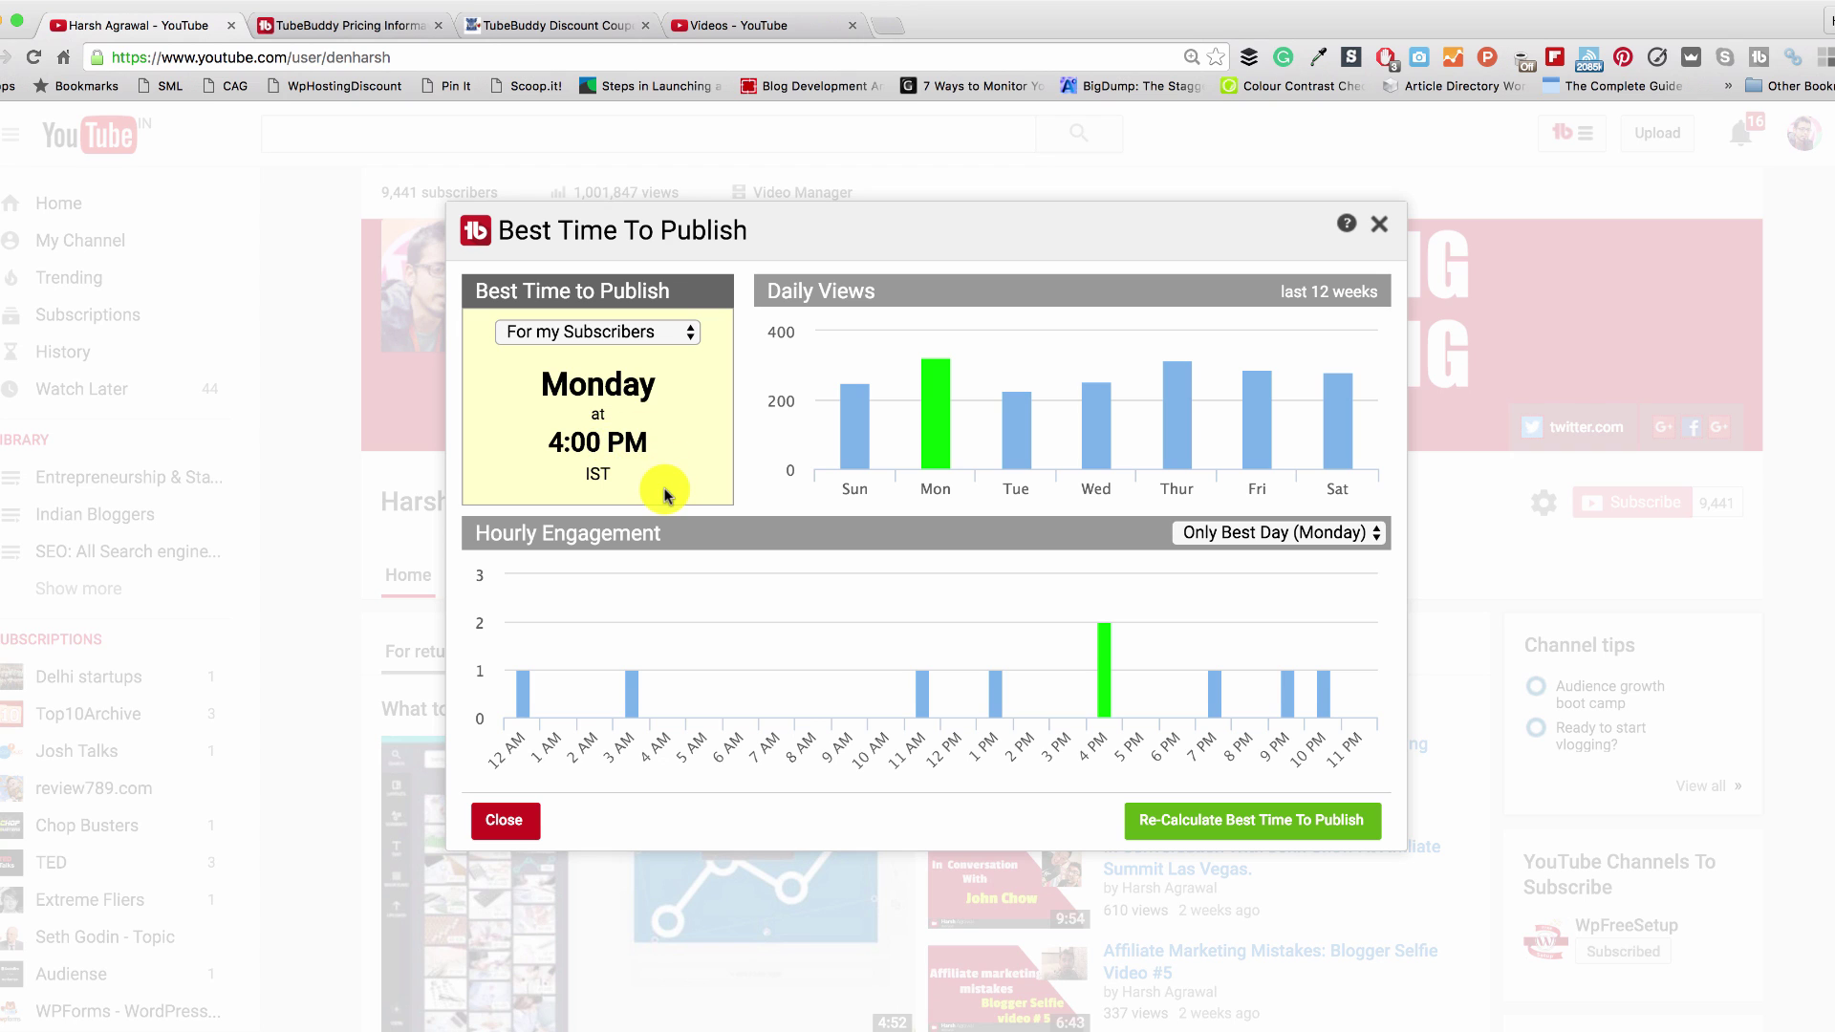
click(1320, 532)
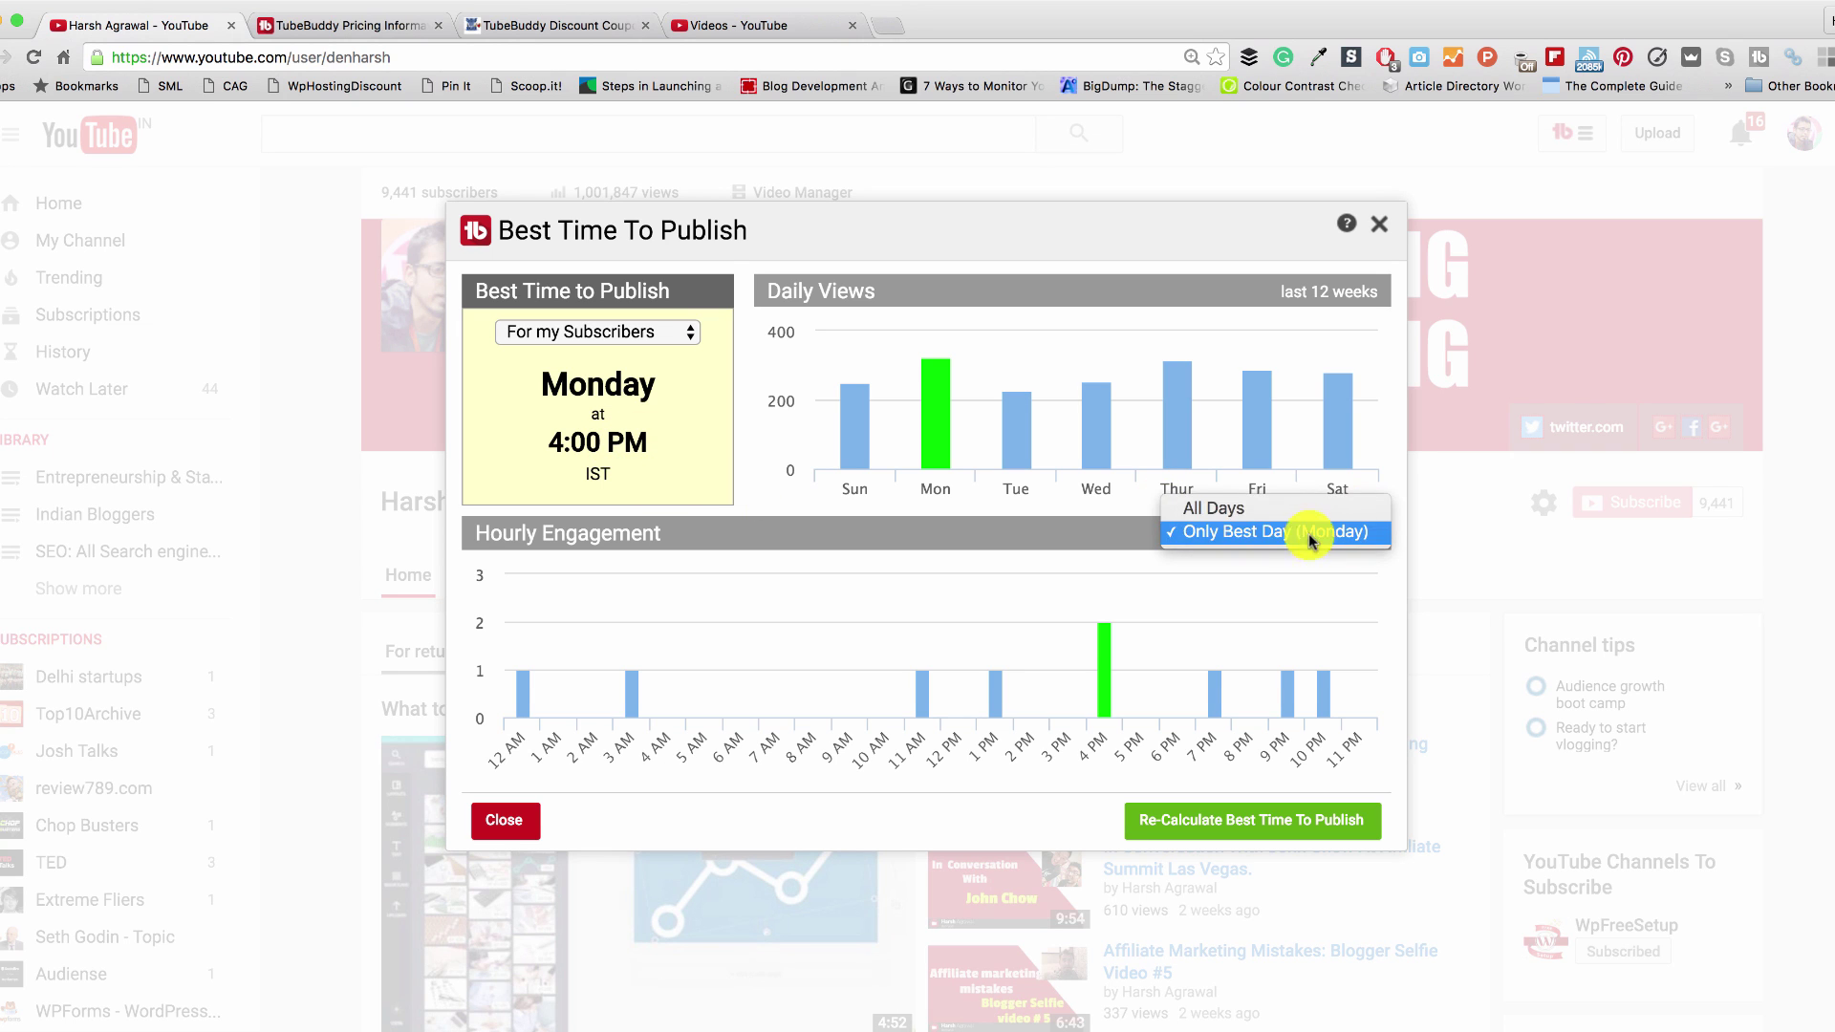
click(1282, 509)
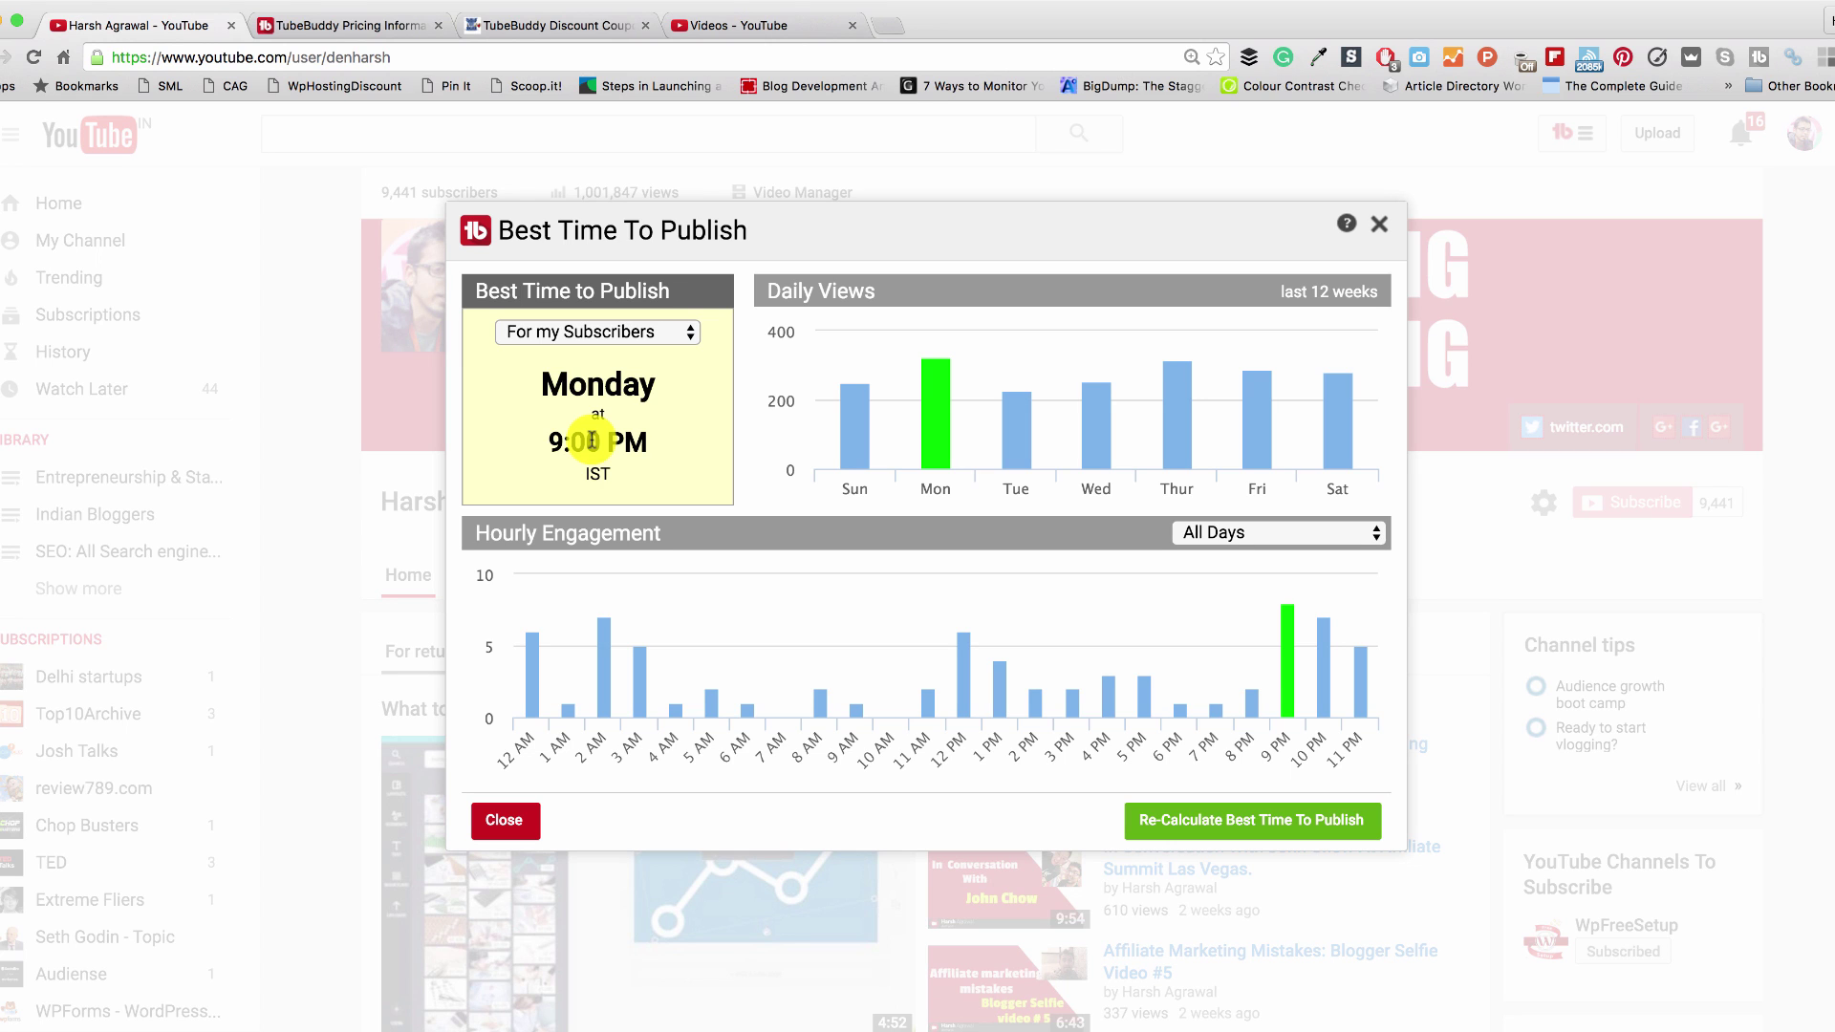
click(596, 331)
click(588, 311)
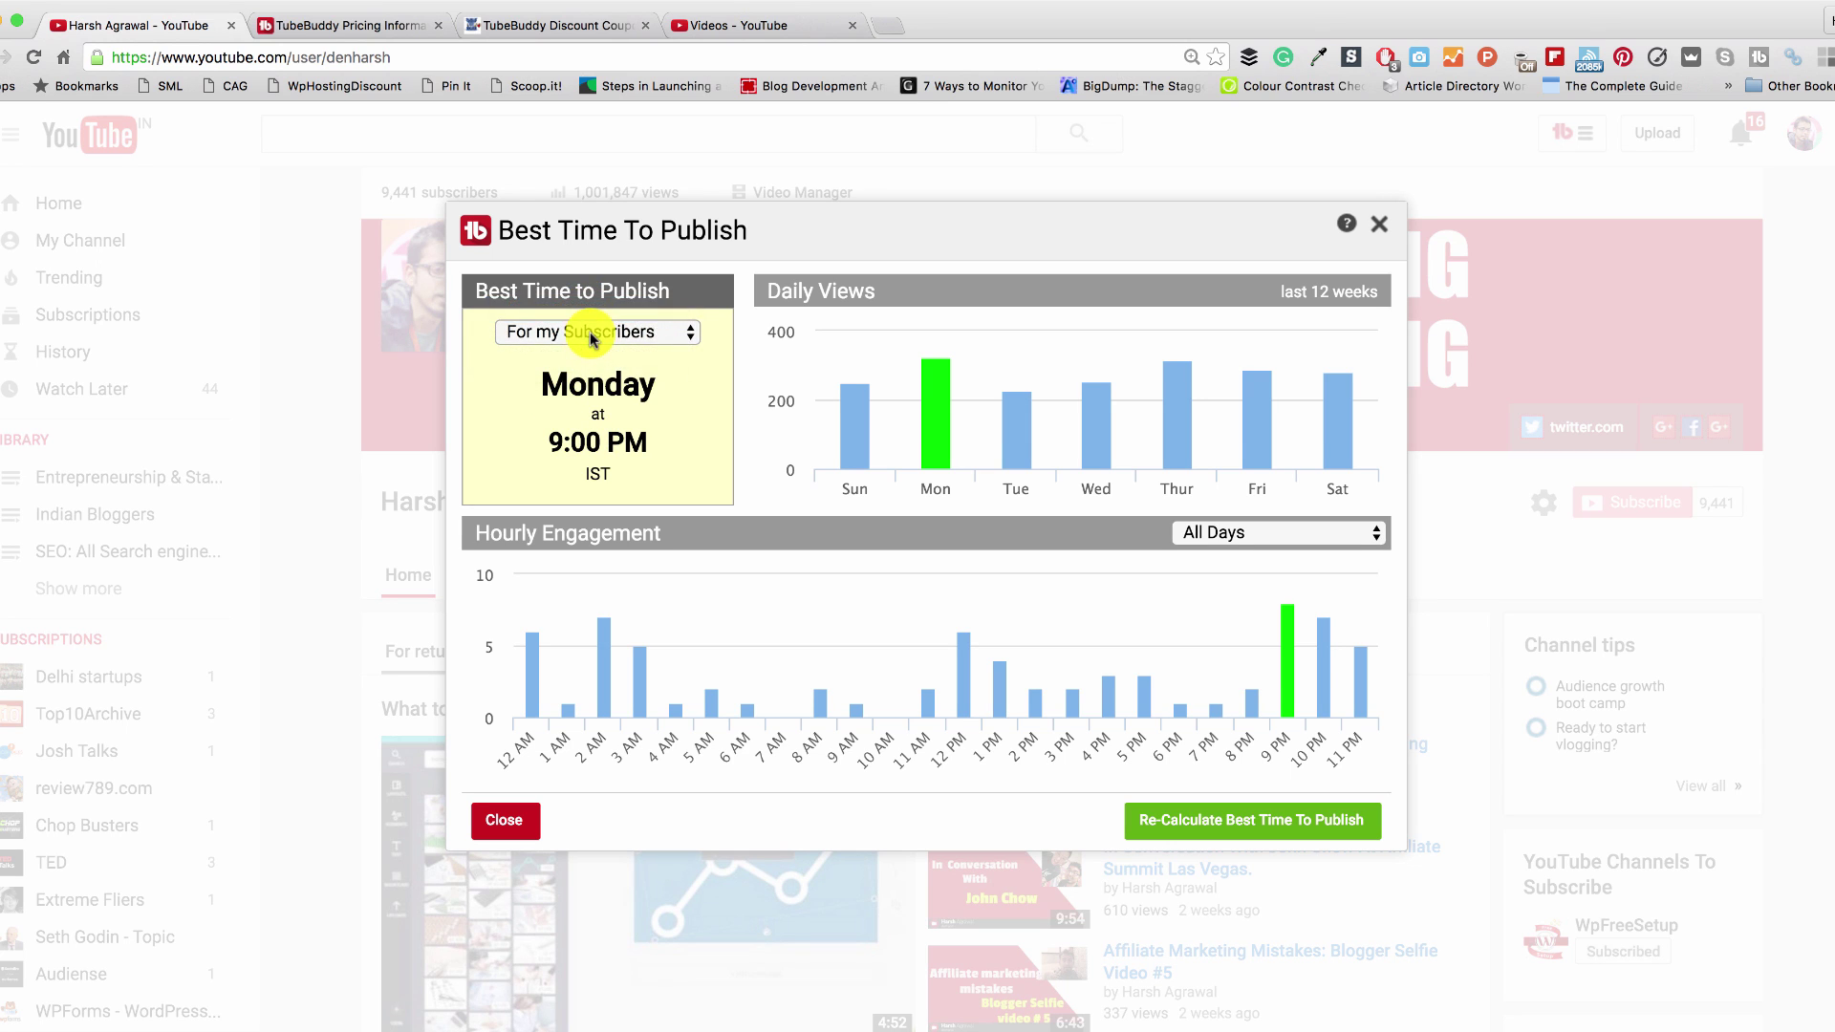
click(592, 332)
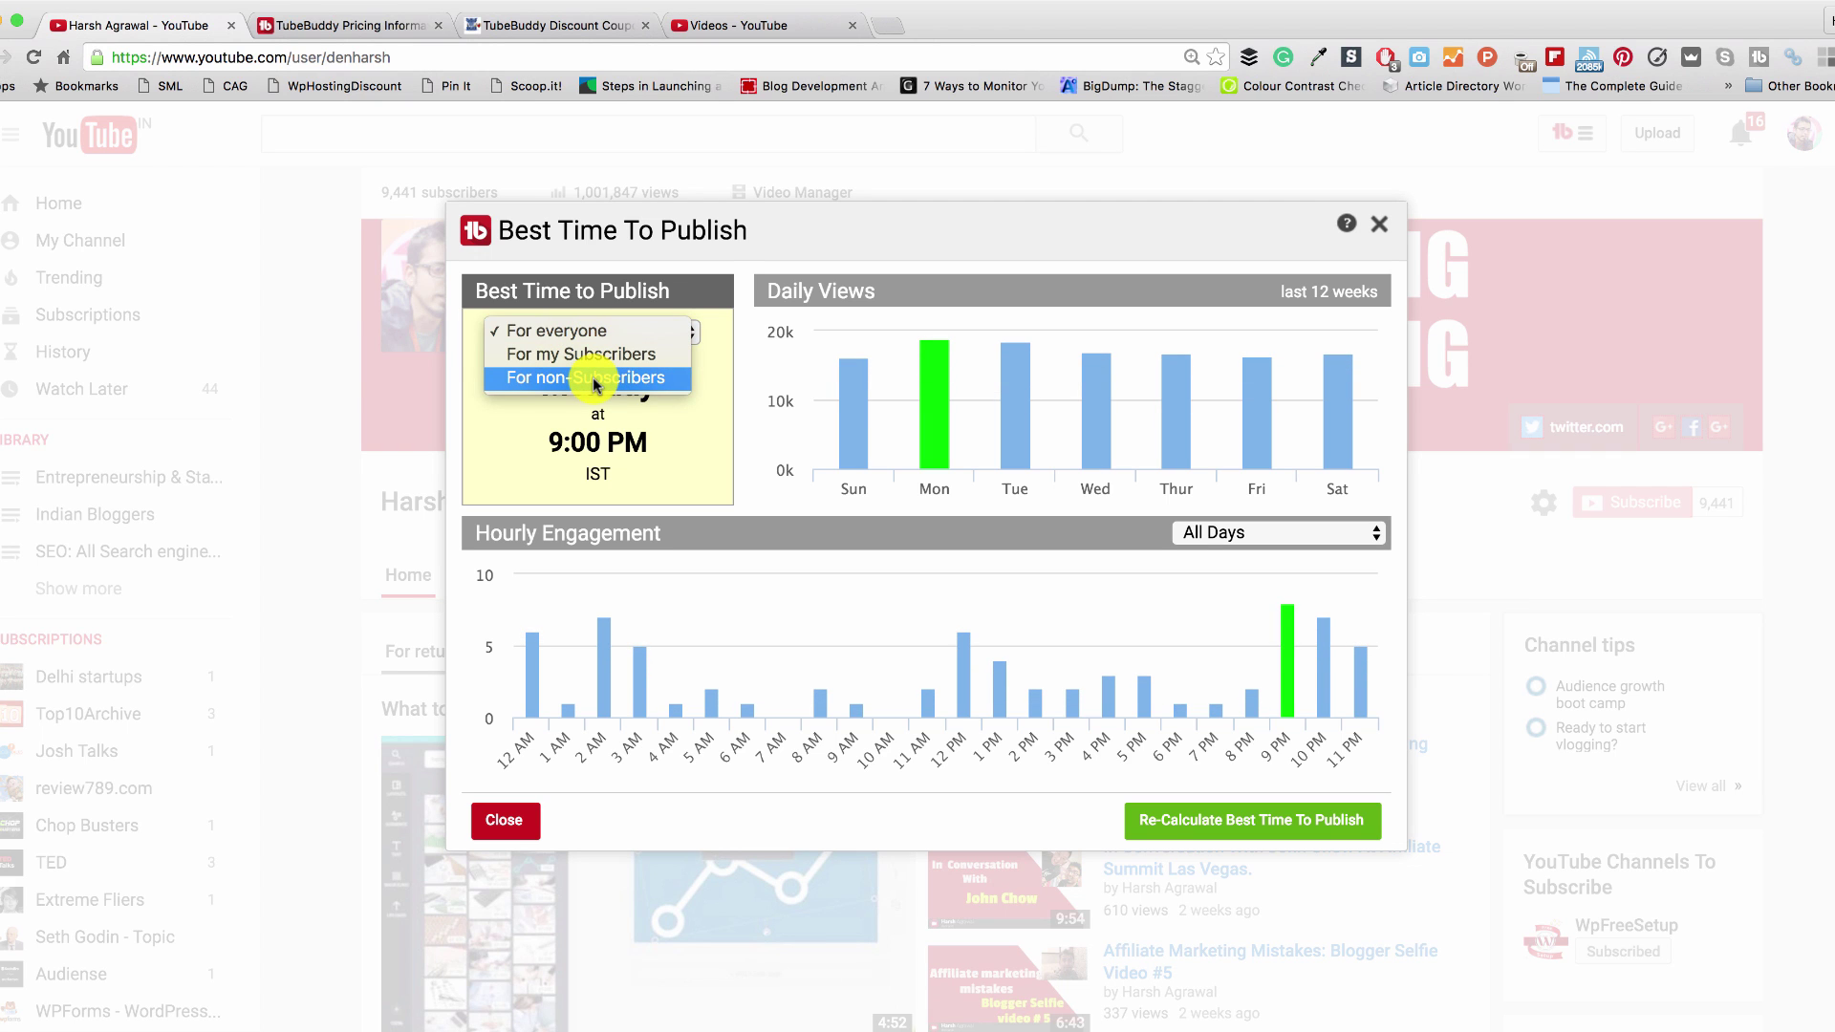
click(580, 353)
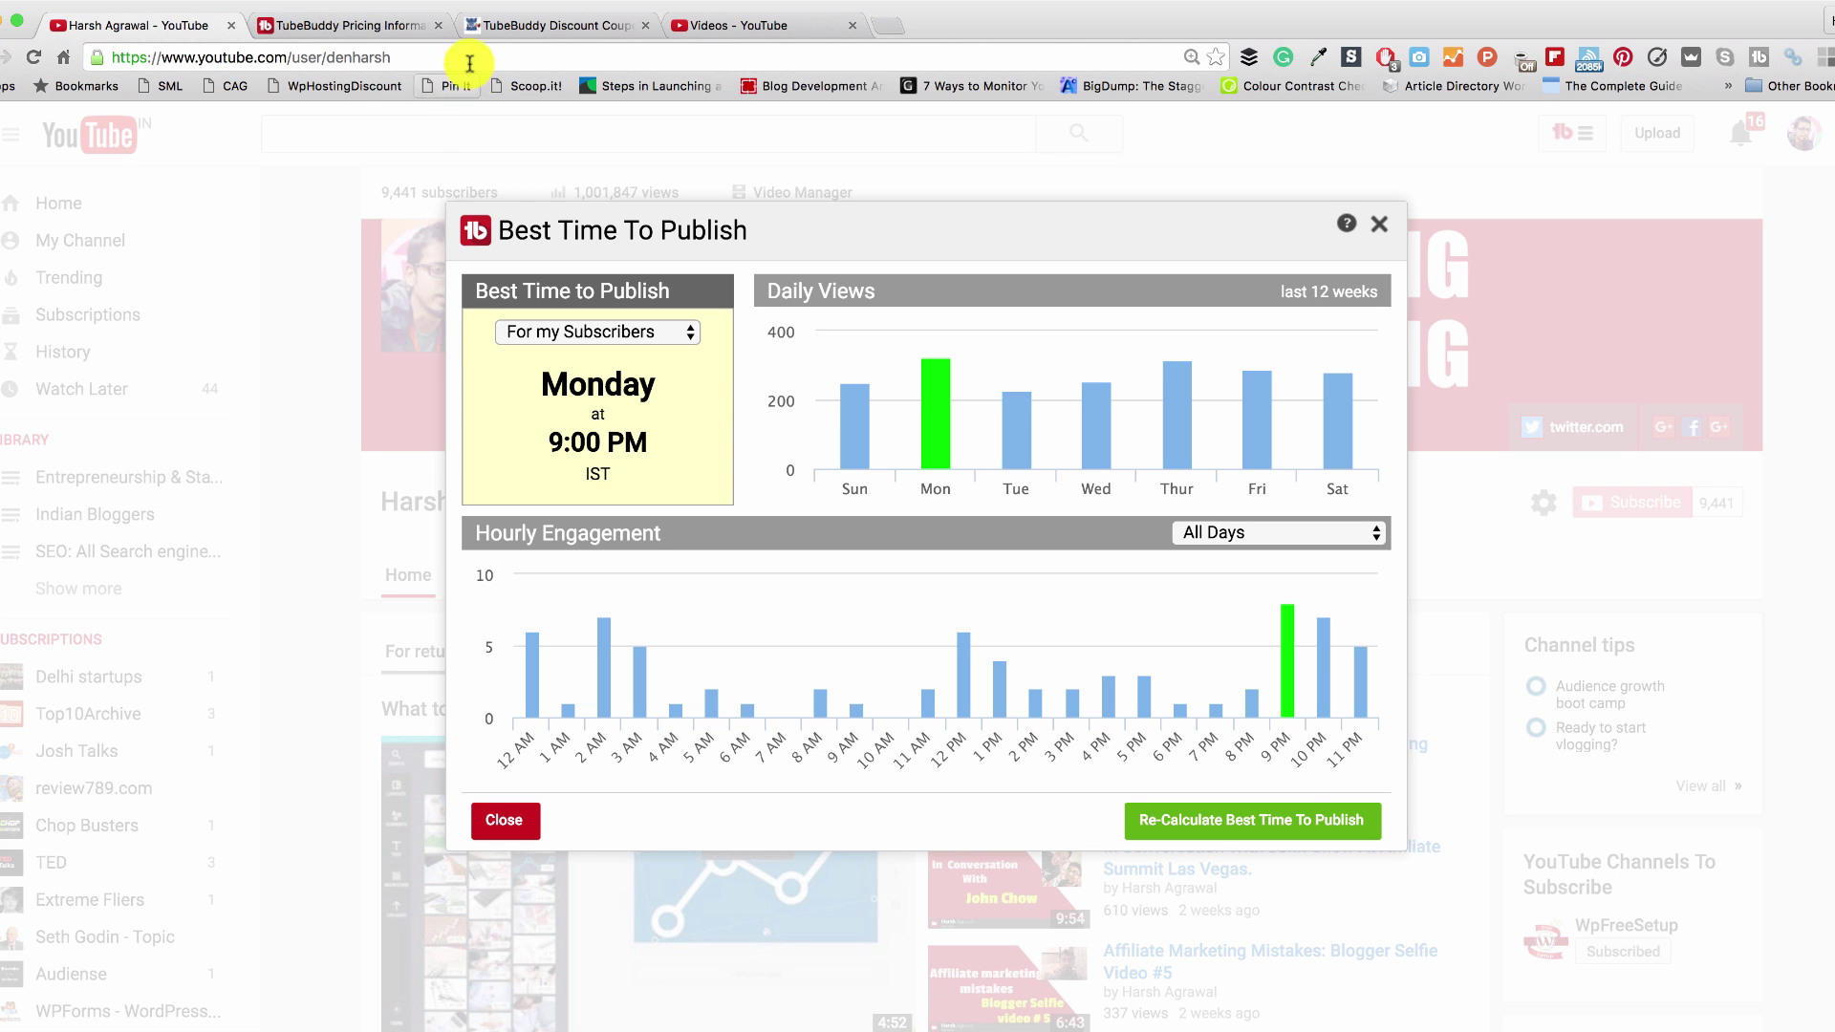
Switch to the TubeBuddy Discount Coupon tab and highlight the 25% ShoutBuddy code
click(553, 25)
scroll(560, 610, down, 5)
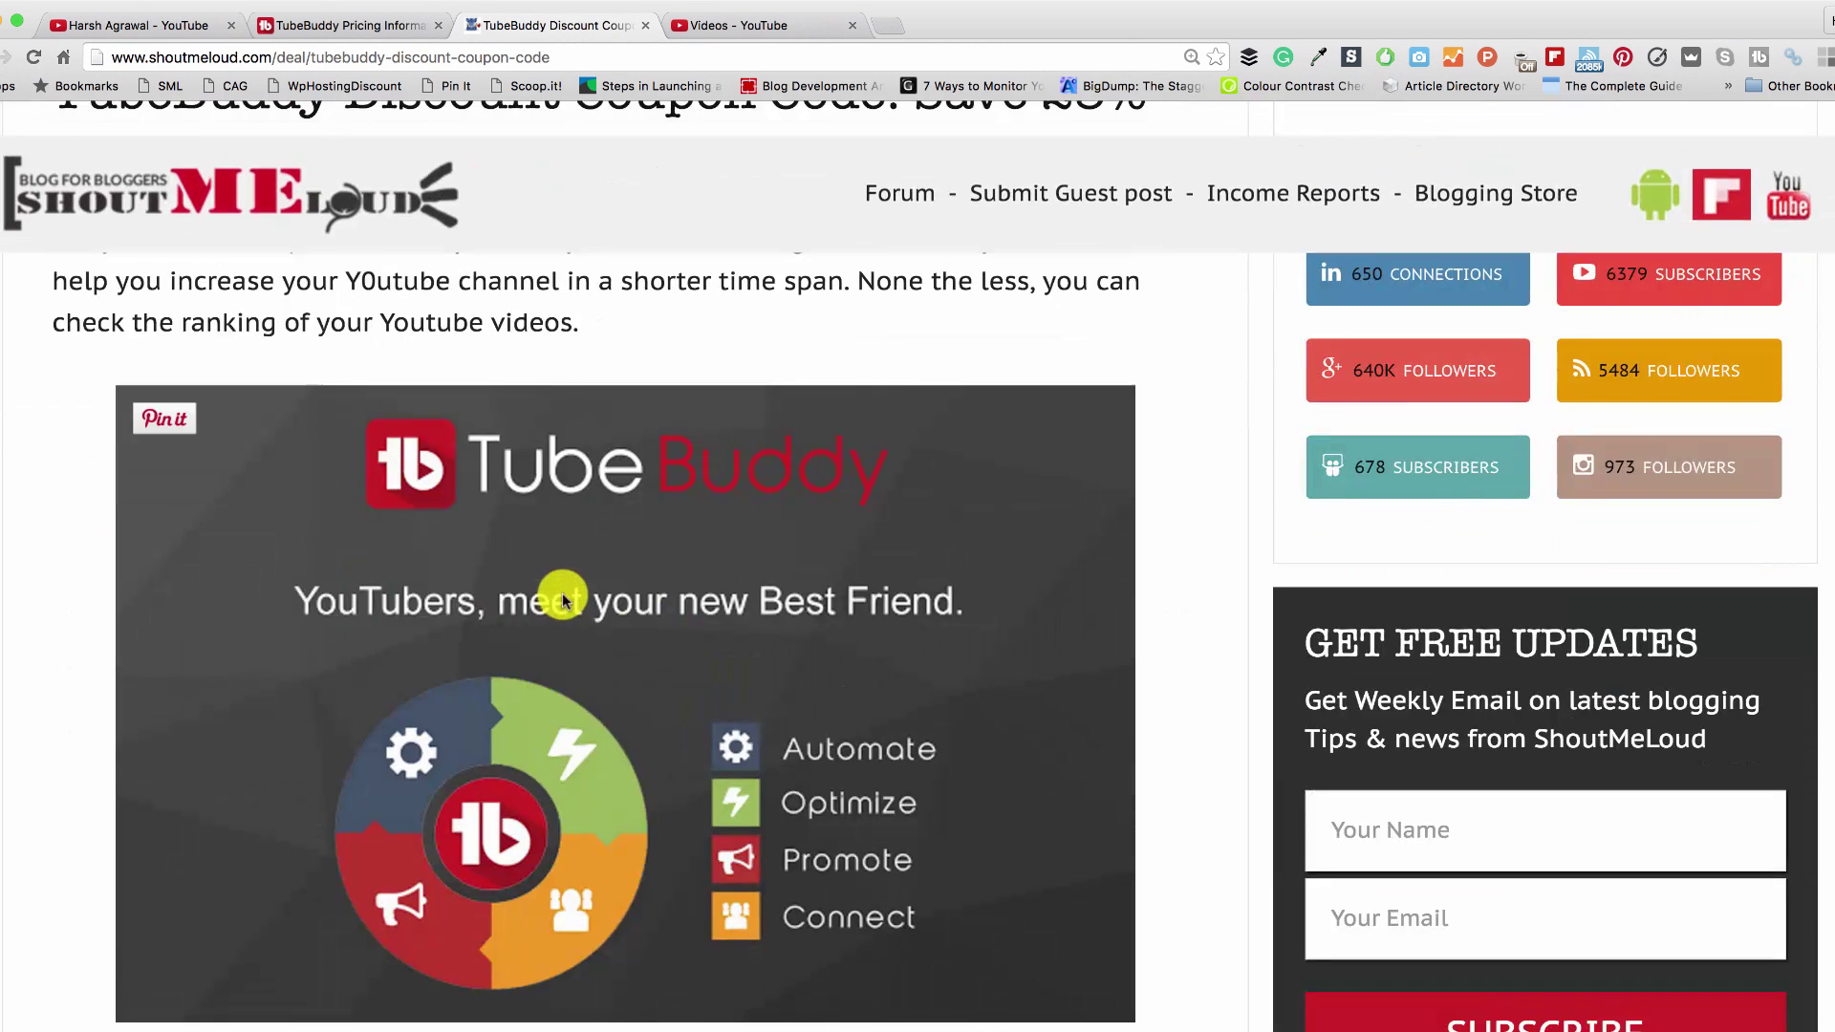
scroll(561, 574, down, 5)
scroll(561, 560, down, 4)
scroll(566, 537, down, 3)
scroll(565, 538, down, 10)
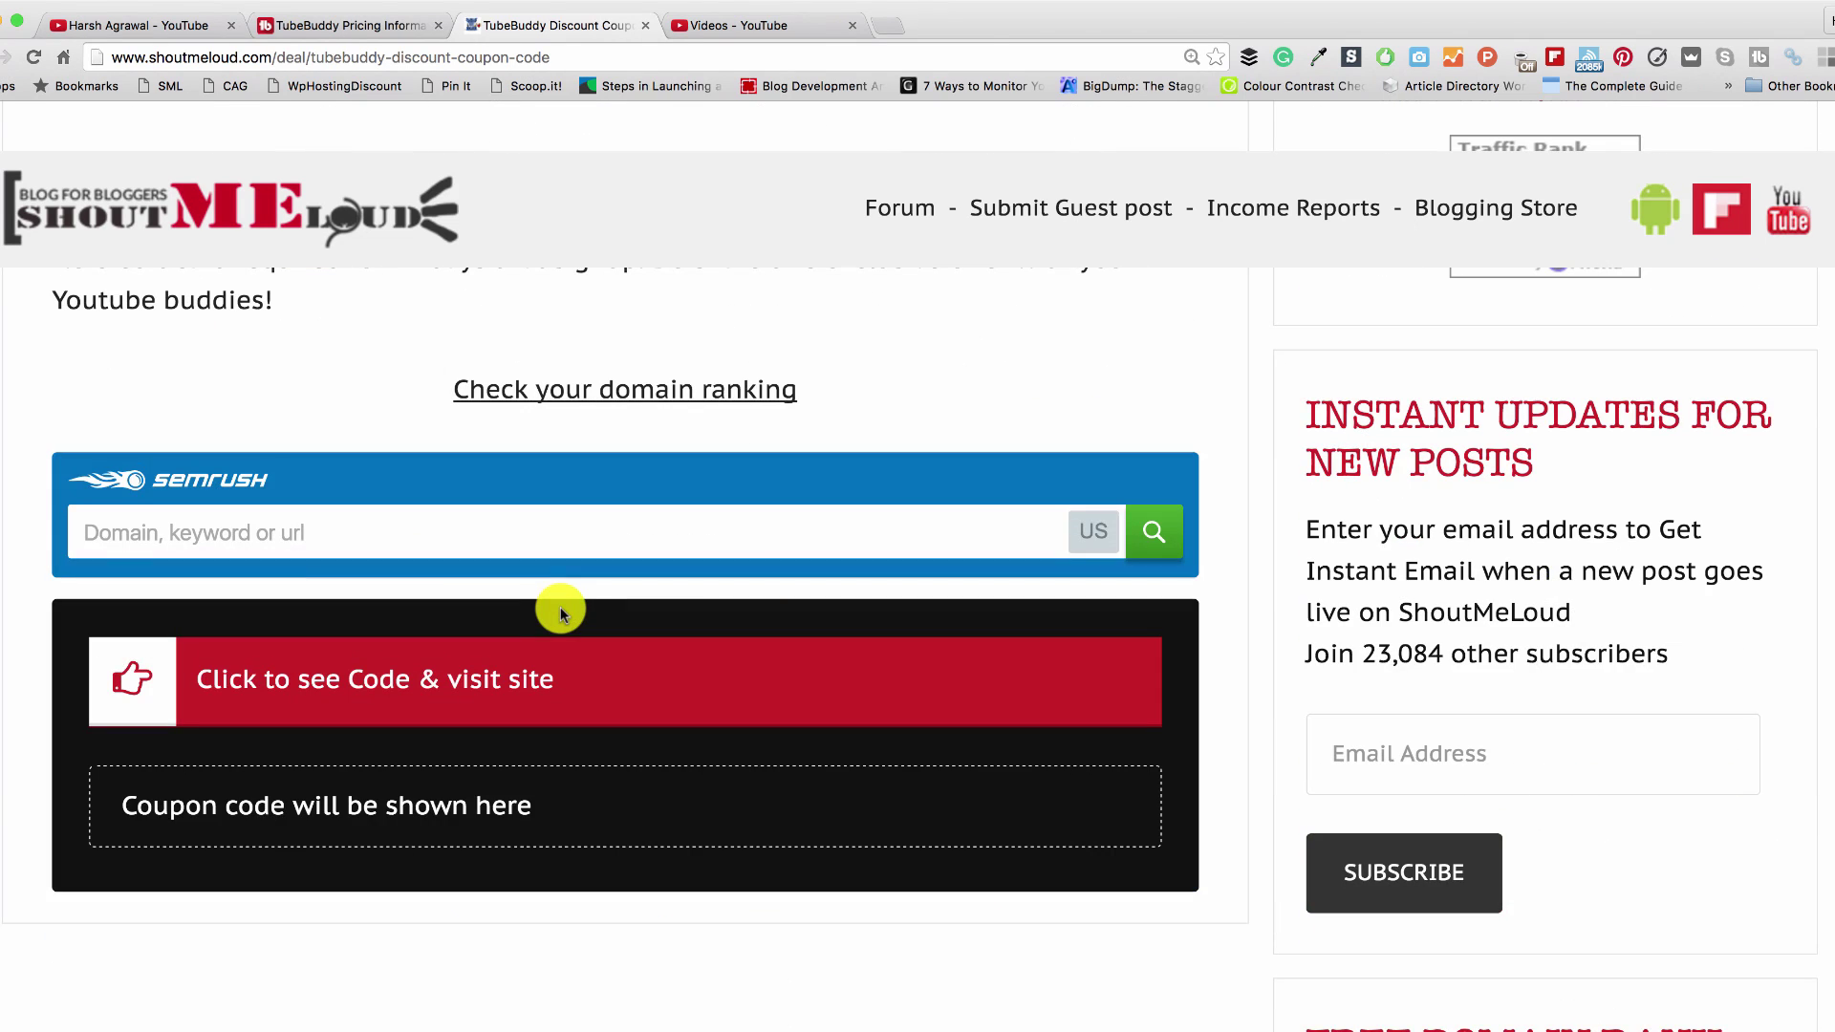
scroll(517, 602, up, 1)
scroll(474, 674, up, 4)
drag(712, 613, 877, 613)
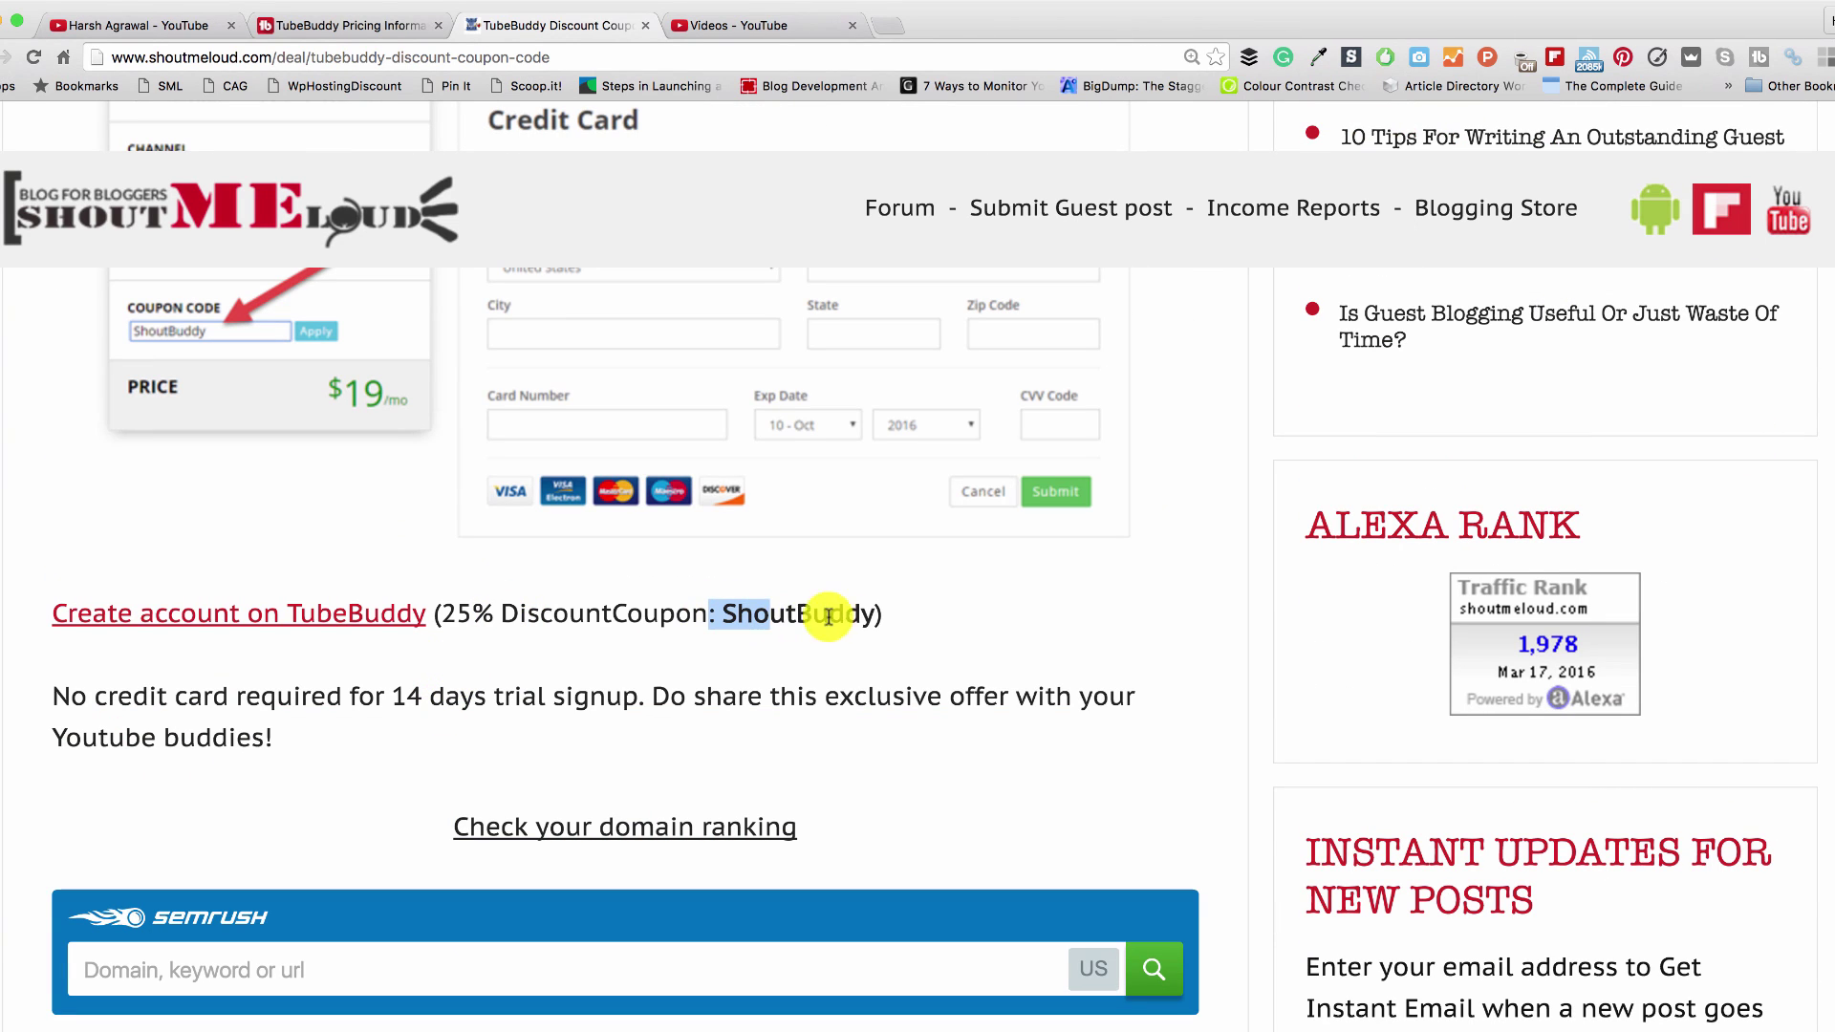